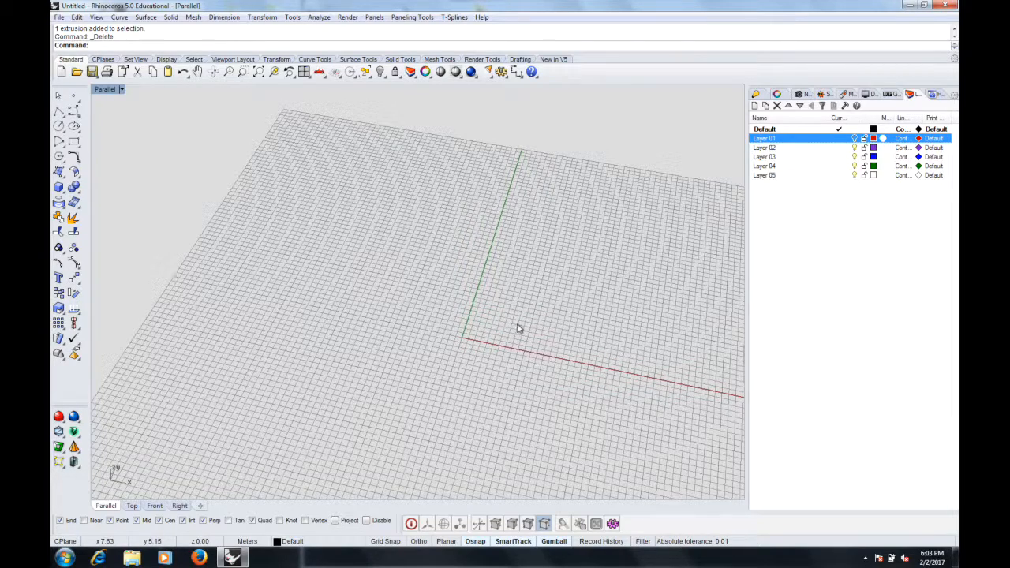
- Draw a rectangle about 26 by 19 m around the origin on the construction plane
right_click_drag(570, 316, 548, 303)
type("Re")
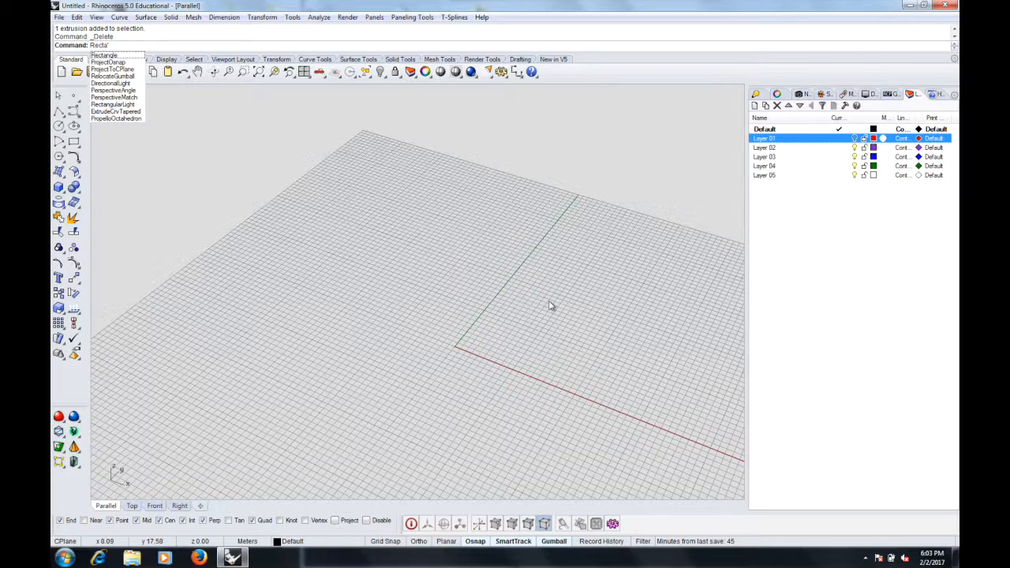
type("cta")
key("Return")
left_click(353, 350)
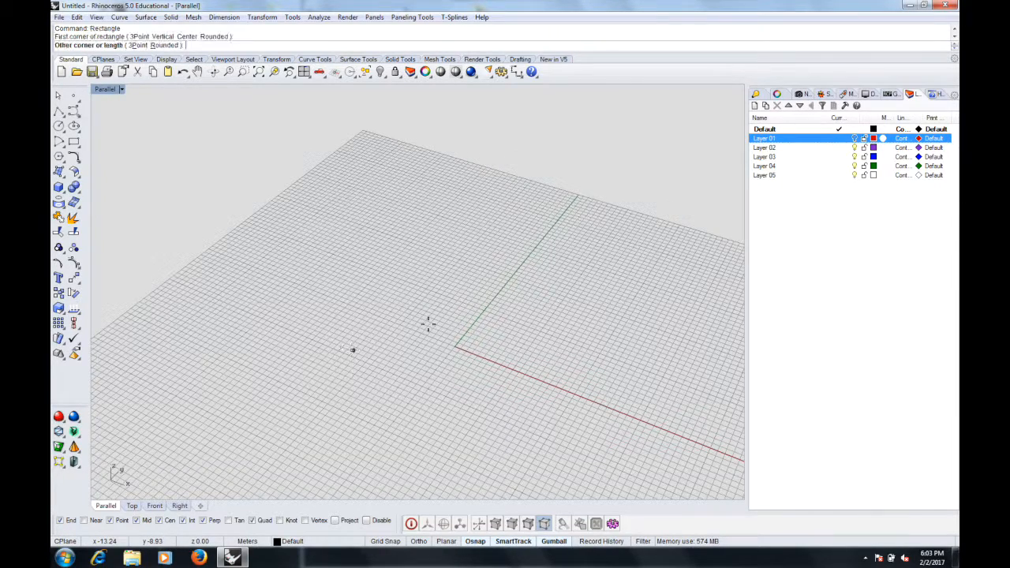
left_click(559, 342)
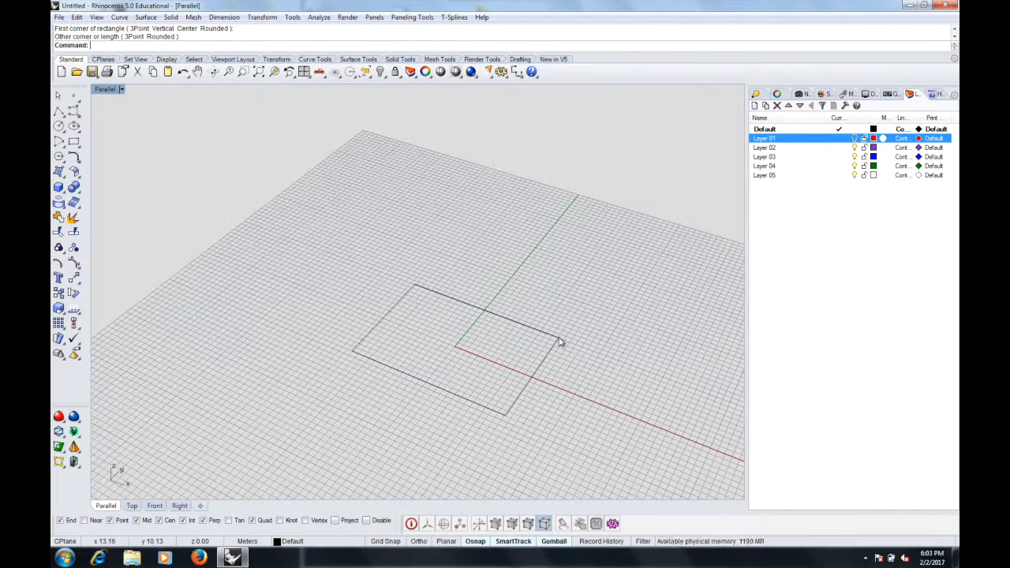
- Create a planar surface from the rectangle curve with PlanarSrf
right_click_drag(537, 360, 540, 368)
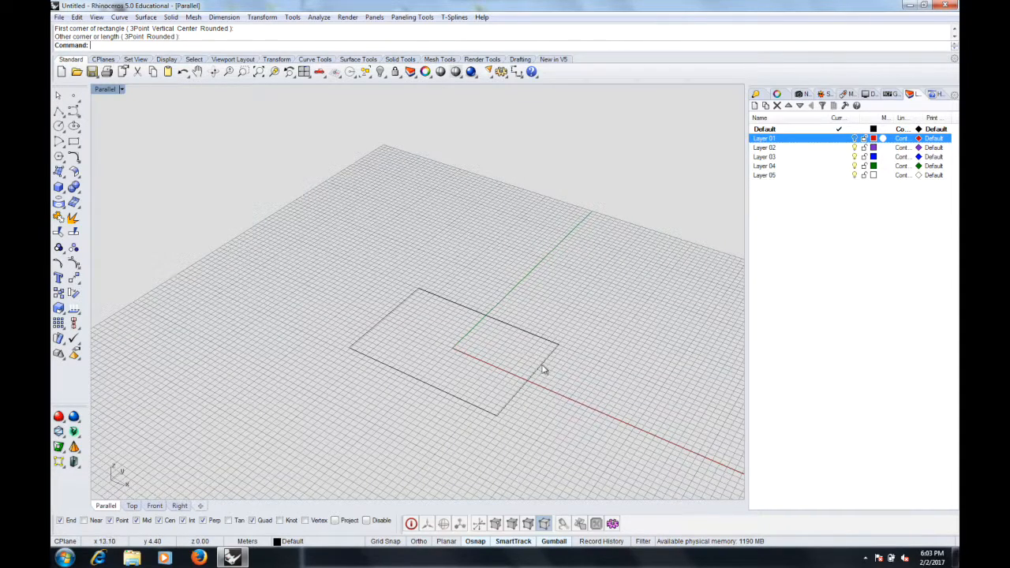
left_click(542, 367)
type("PlanarS")
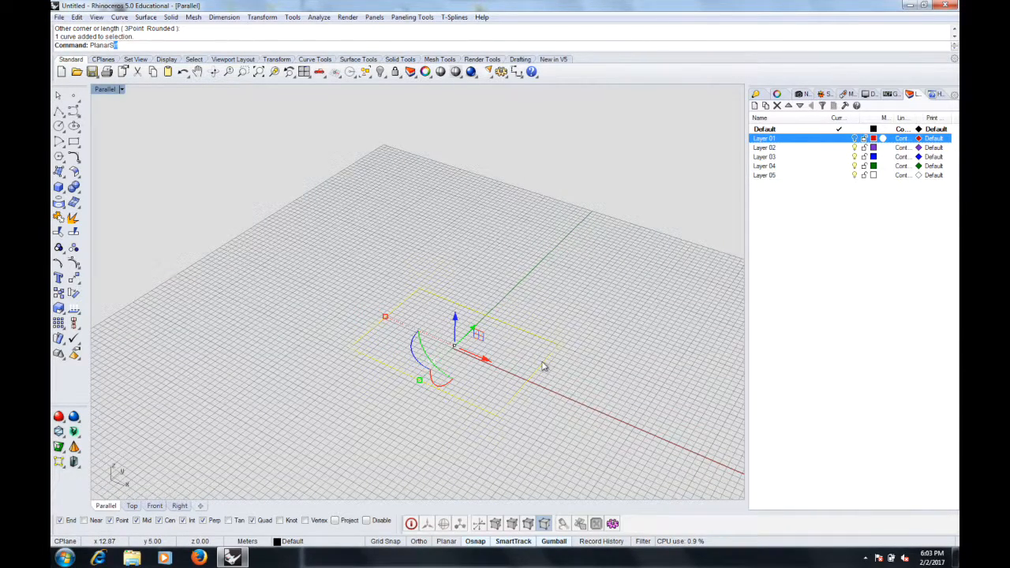
type("rf")
key("Return")
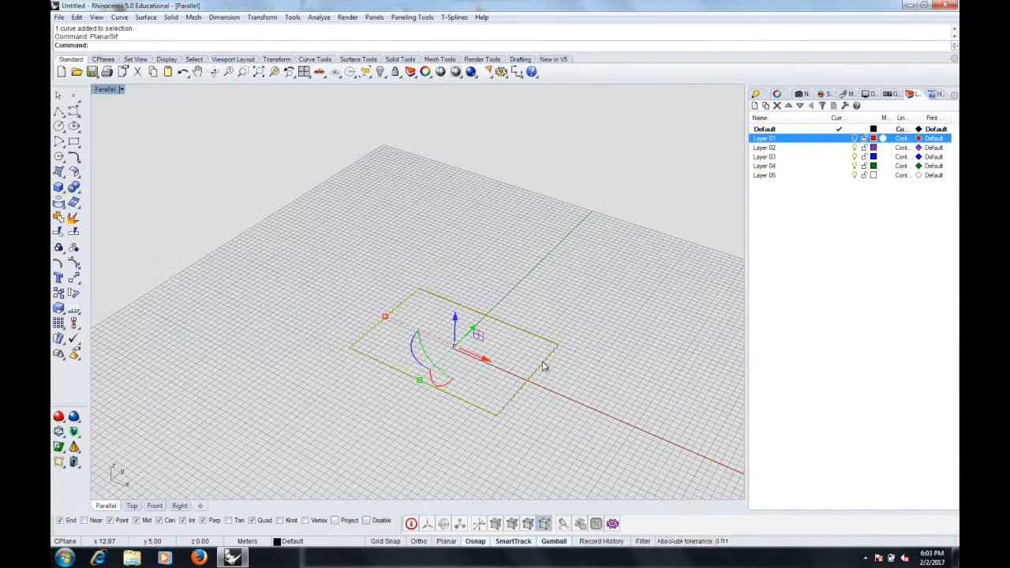
- Switch the viewport from wireframe to a shaded display that fills surfaces
left_click(166, 60)
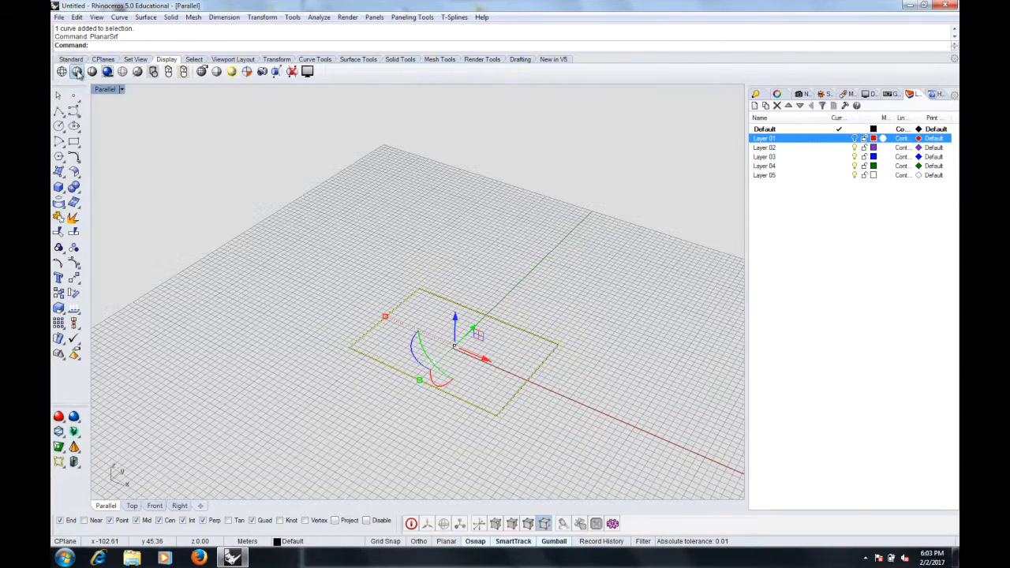
left_click(107, 71)
right_click_drag(490, 383, 526, 383)
key("Escape")
scroll(456, 366, "up", 2)
- Delete the planar surface made from the rectangle
left_click(450, 362)
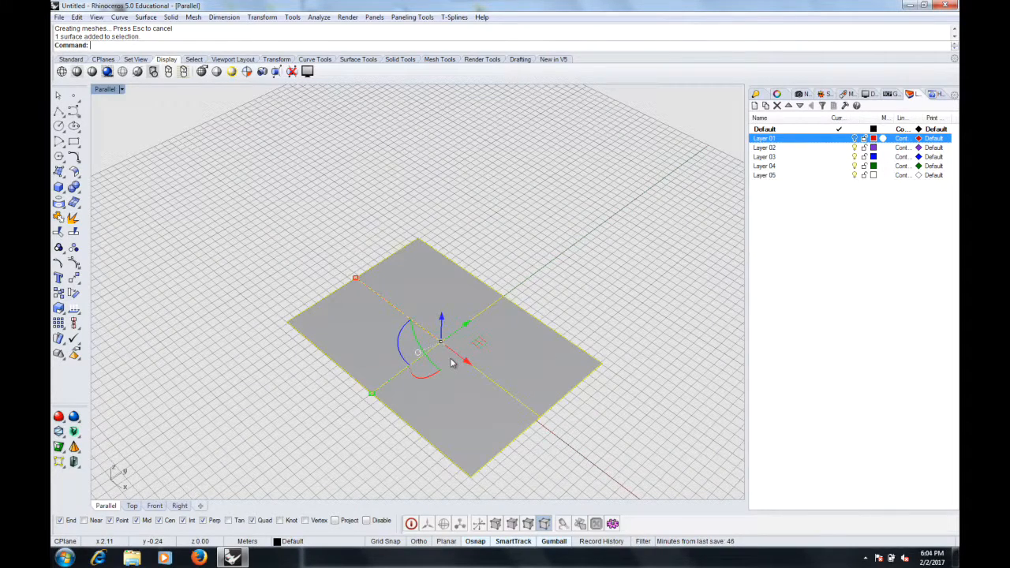
key("Delete")
- Create a rectangular surface directly from two opposite corners with the Plane command, and delete it
type("plane")
key("Return")
left_click(365, 342)
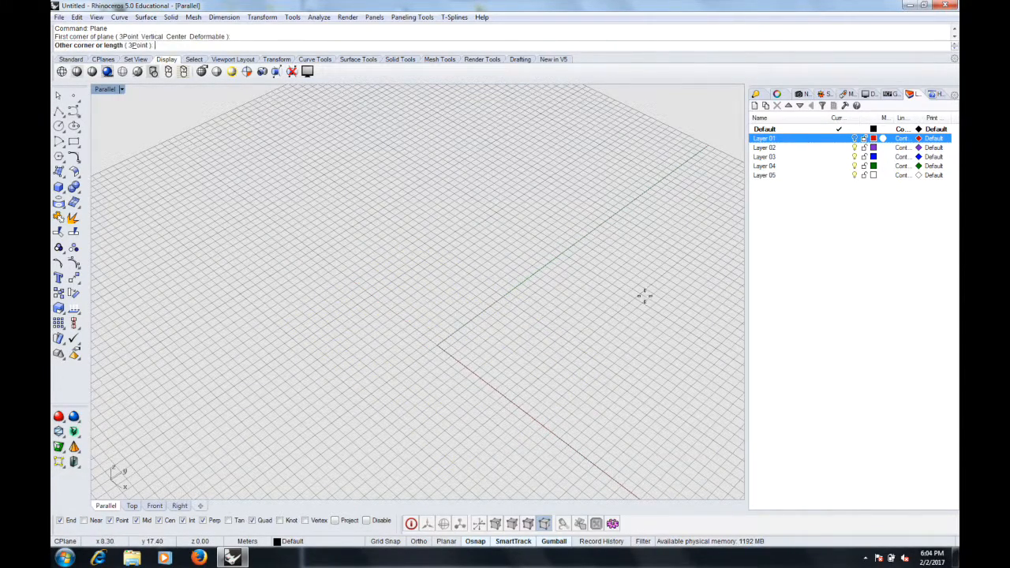
left_click(644, 301)
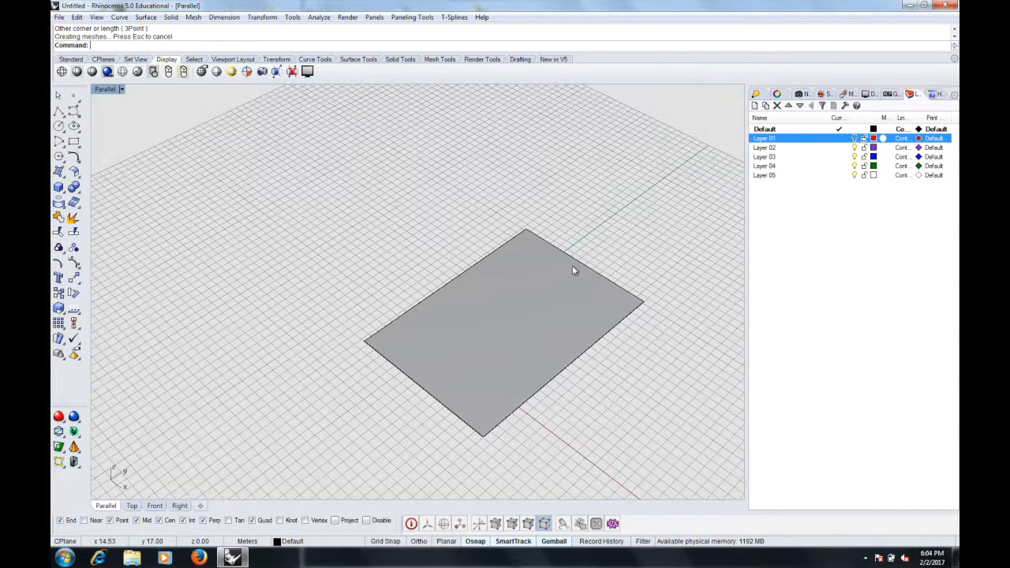
left_click(563, 267)
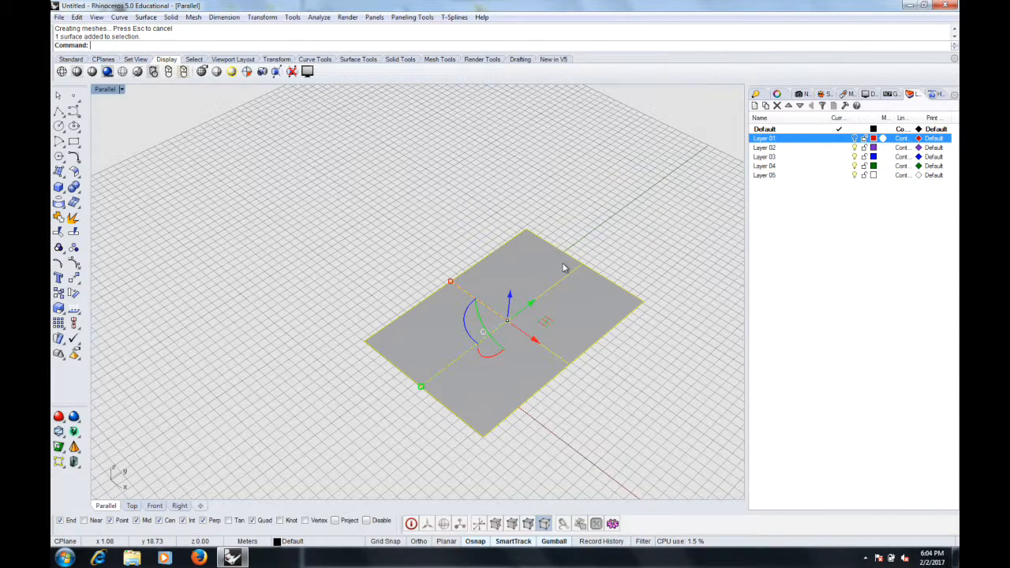
key("Delete")
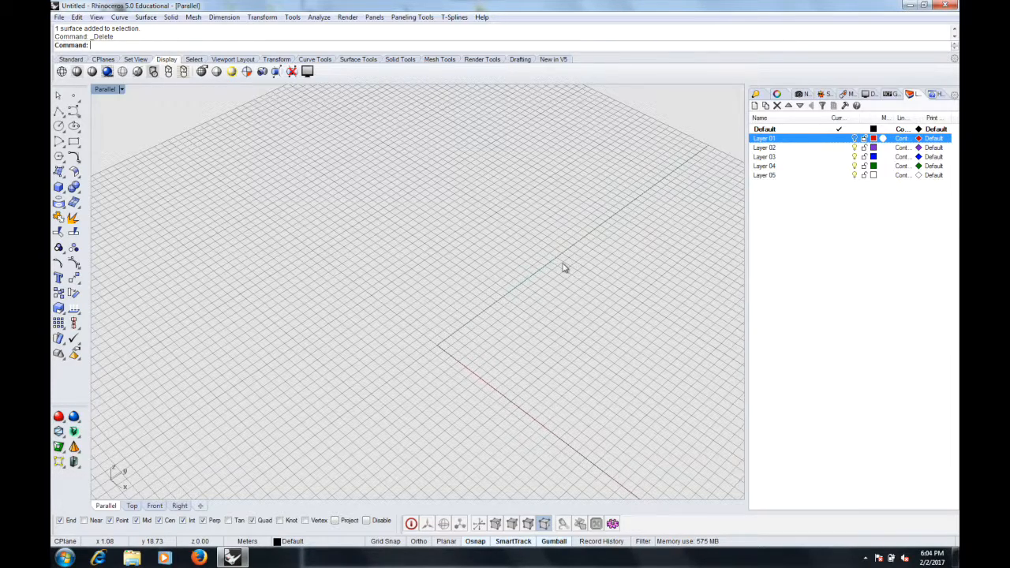
- Draw a closed, six-sided zigzag polyline with pointed corners around the origin
type("Polylin")
key("Return")
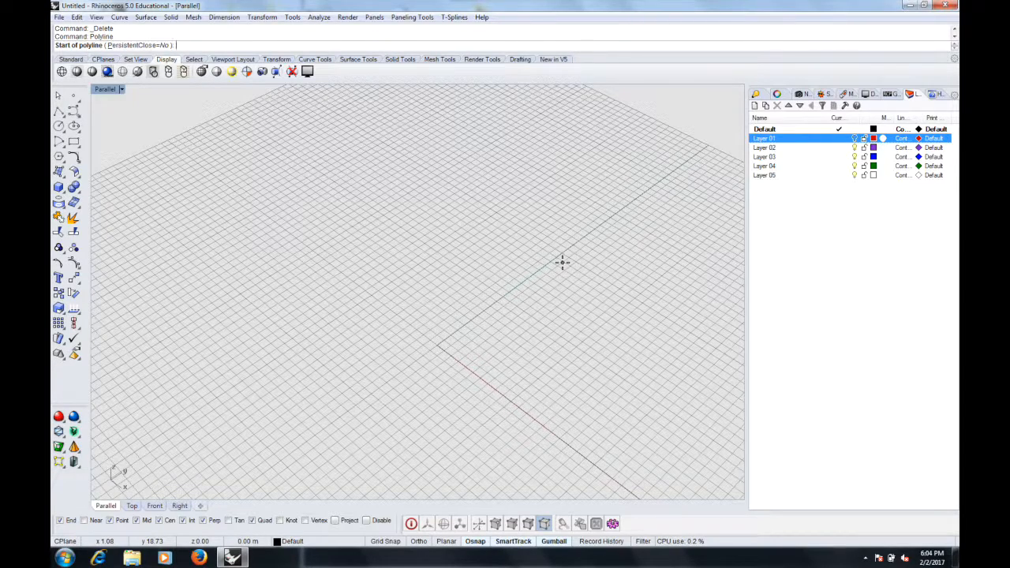
left_click(303, 335)
left_click(396, 306)
left_click(390, 233)
left_click(621, 326)
left_click(482, 364)
left_click(495, 423)
left_click(302, 335)
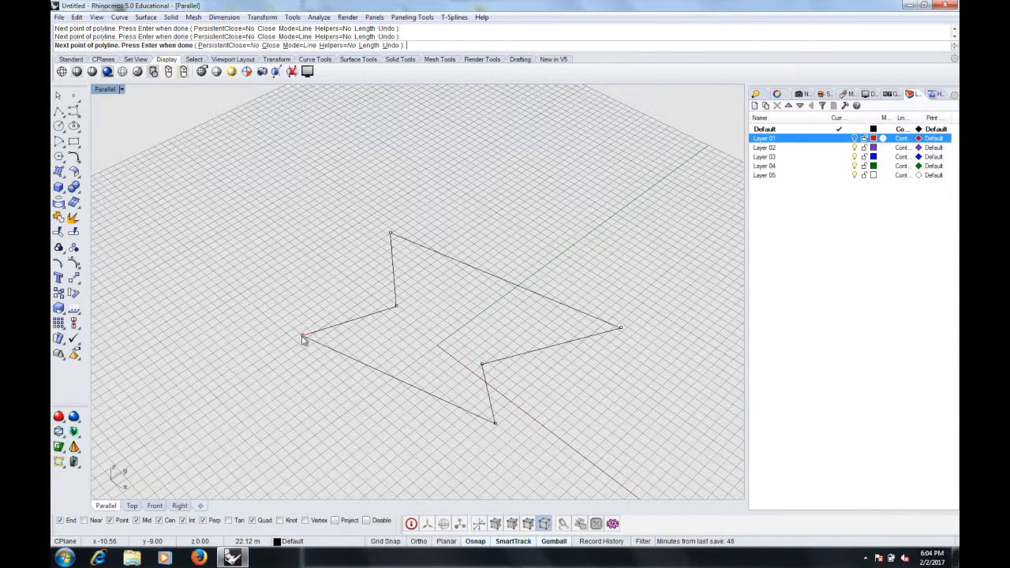
- Draw two separate circles inside the polyline outline, the larger one about 3.4 m in diameter
type("C")
key("Return")
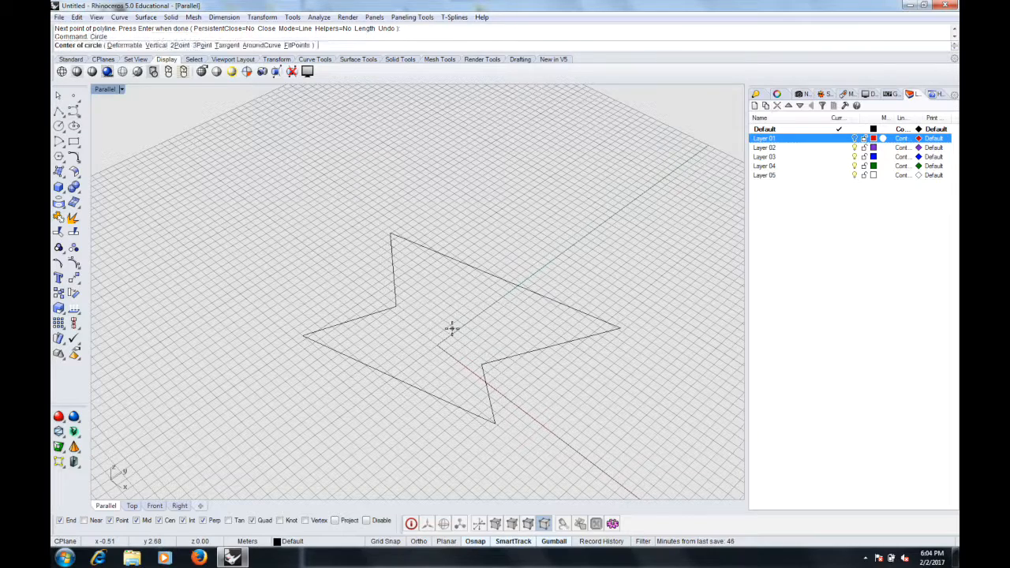
left_click(432, 302)
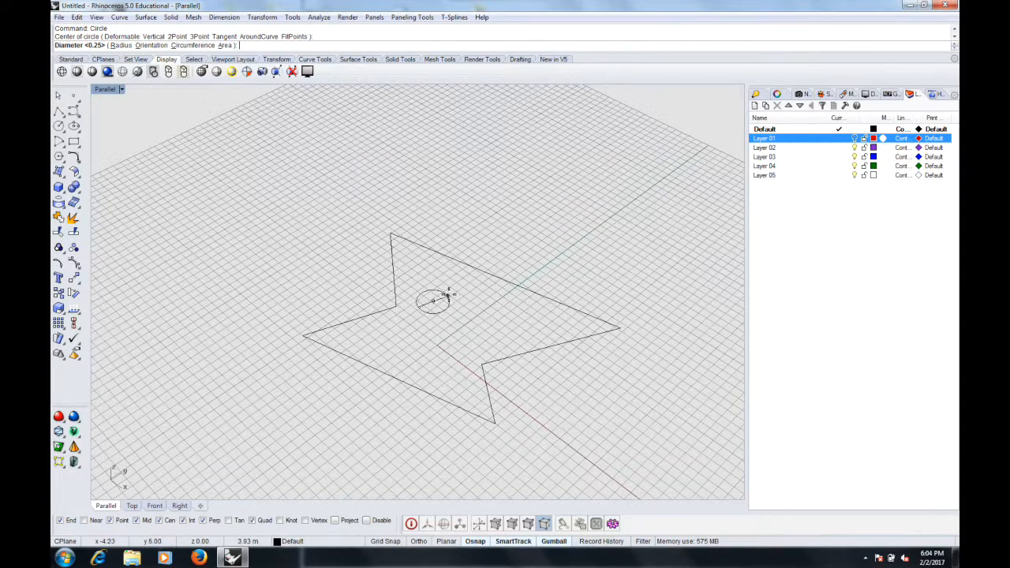
left_click(440, 340)
key("Return")
left_click(437, 360)
key("Return")
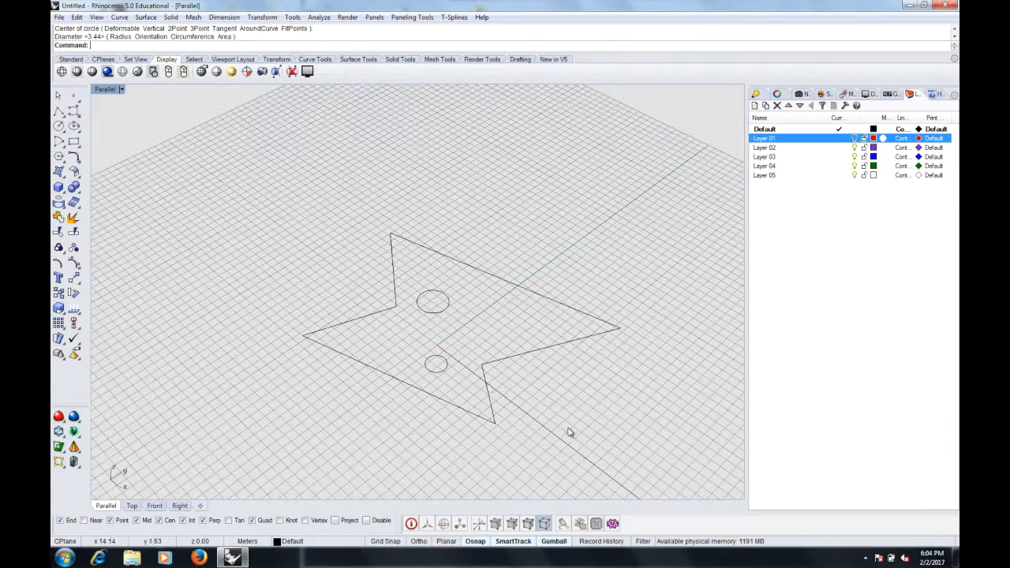
- Create a planar surface with two holes from the polyline and both circles using PlanarSrf
right_click_drag(561, 421, 586, 425)
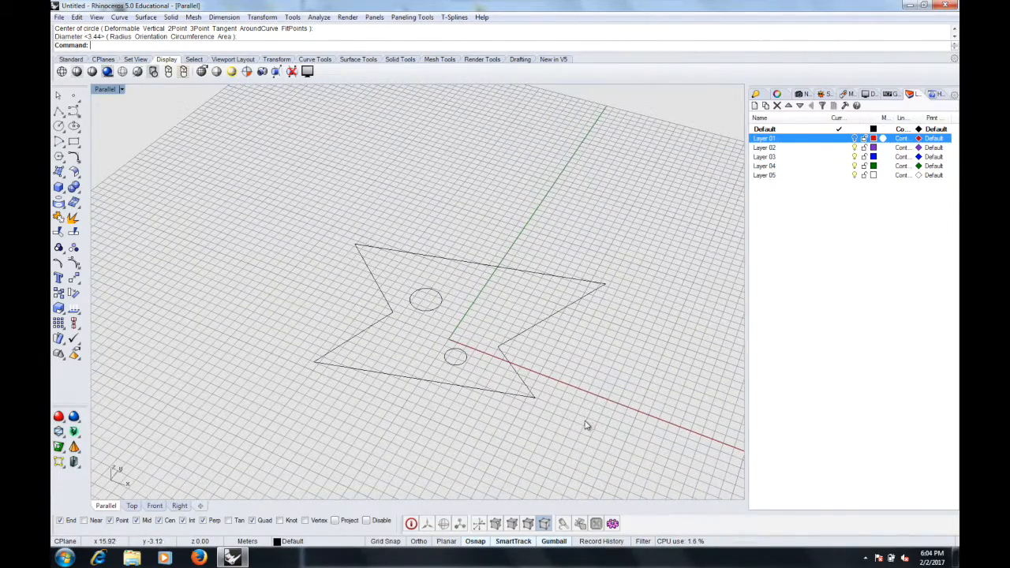
key("ctrl+a")
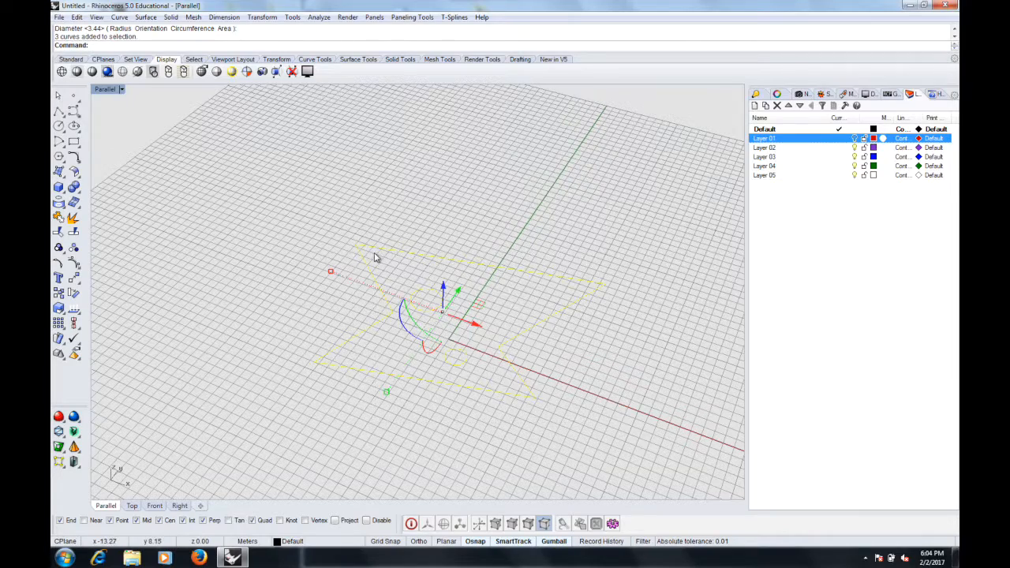
type("PlanarSrf")
key("Return")
right_click_drag(591, 313, 576, 307)
key("Escape")
scroll(456, 317, "up", 3)
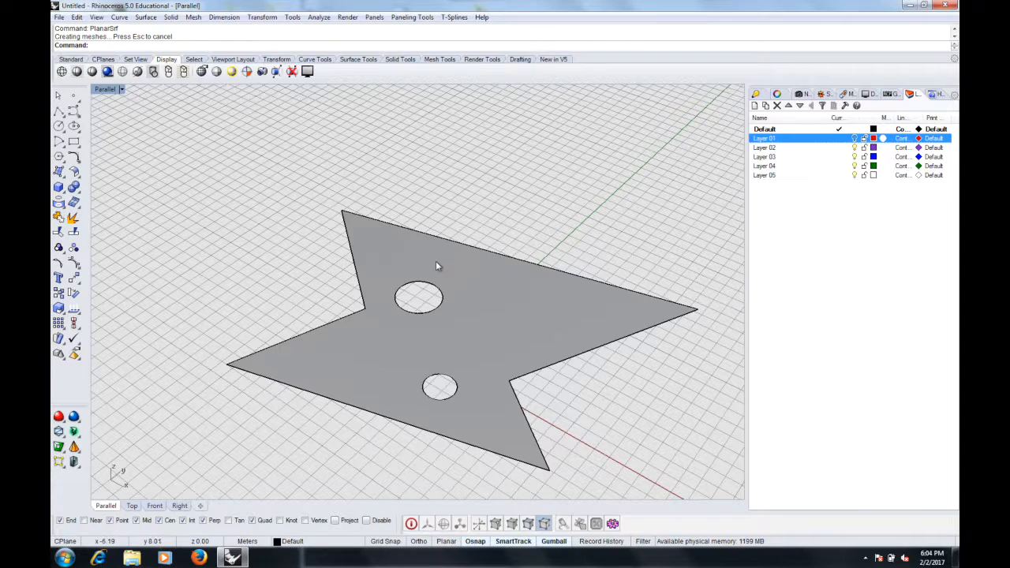
- Extrude the perforated surface upward into a solid with ExtrudeSrf
mouse_move(447, 270)
right_mouse_down()
mouse_move(457, 266)
mouse_move(440, 274)
right_mouse_up()
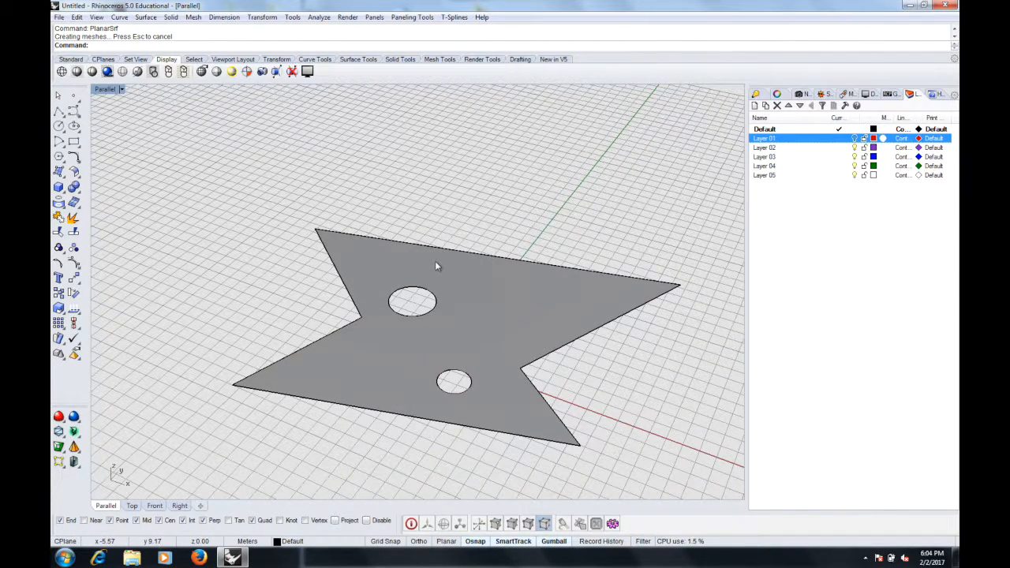
right_click_drag(456, 271, 447, 265)
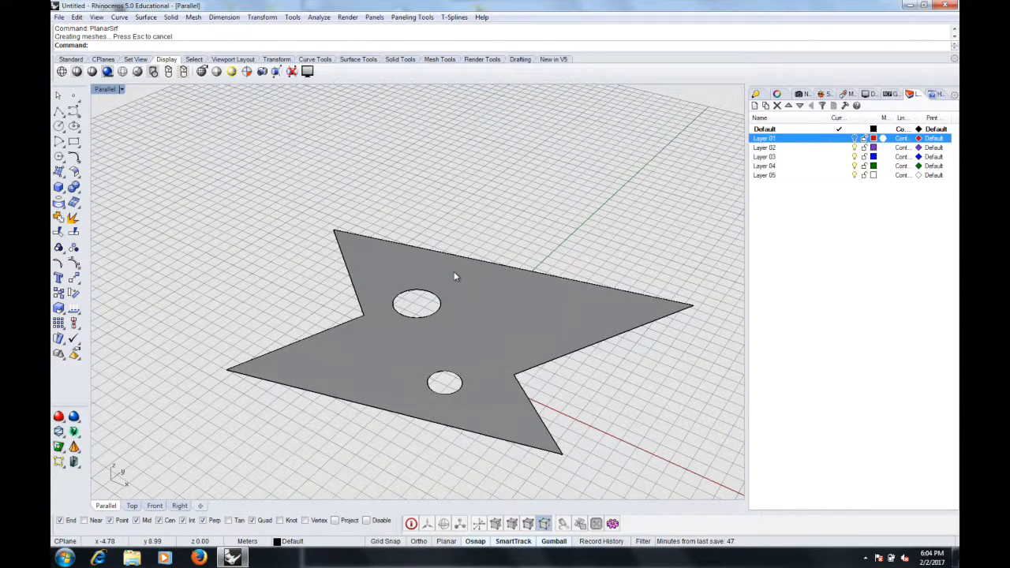
left_click(454, 272)
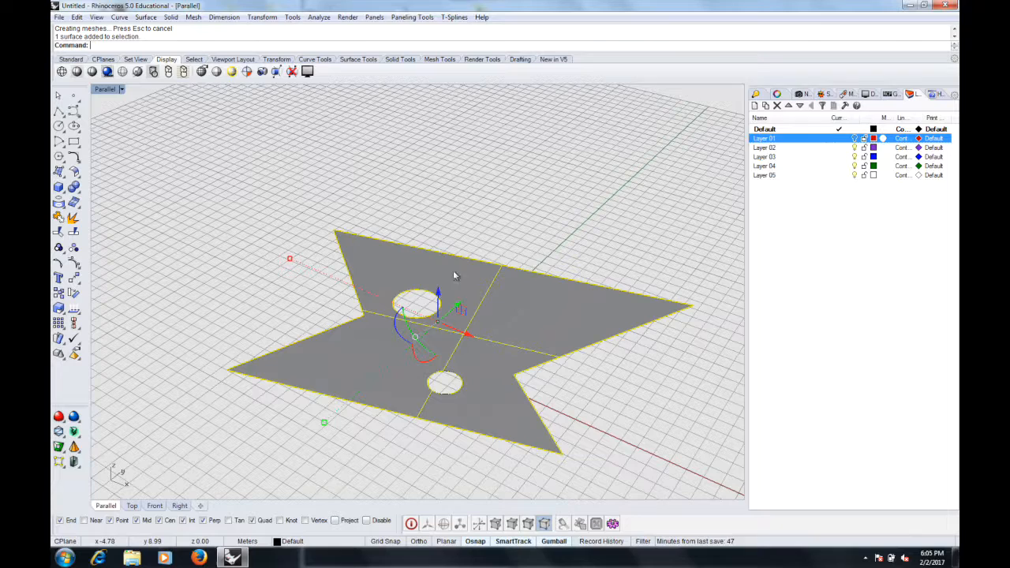
type("ExtrudeSruf")
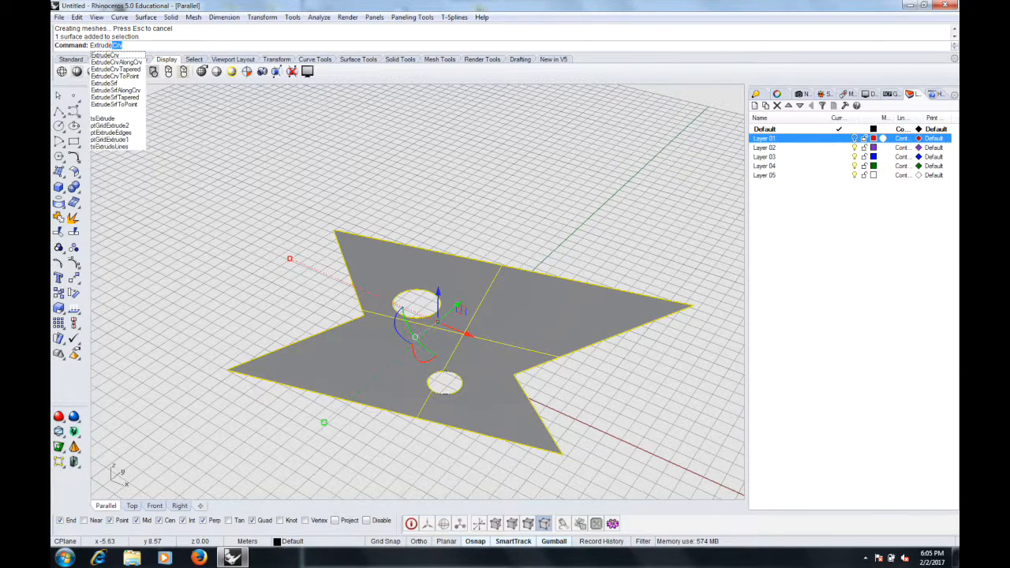
key("Return")
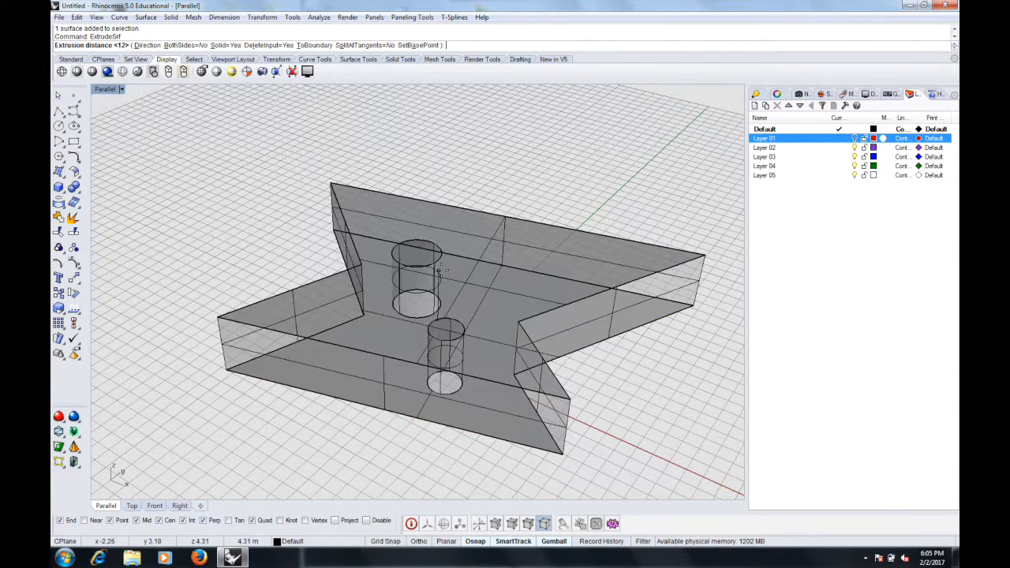
left_click(443, 143)
mouse_move(546, 213)
right_mouse_down()
mouse_move(519, 236)
mouse_move(517, 258)
right_mouse_up()
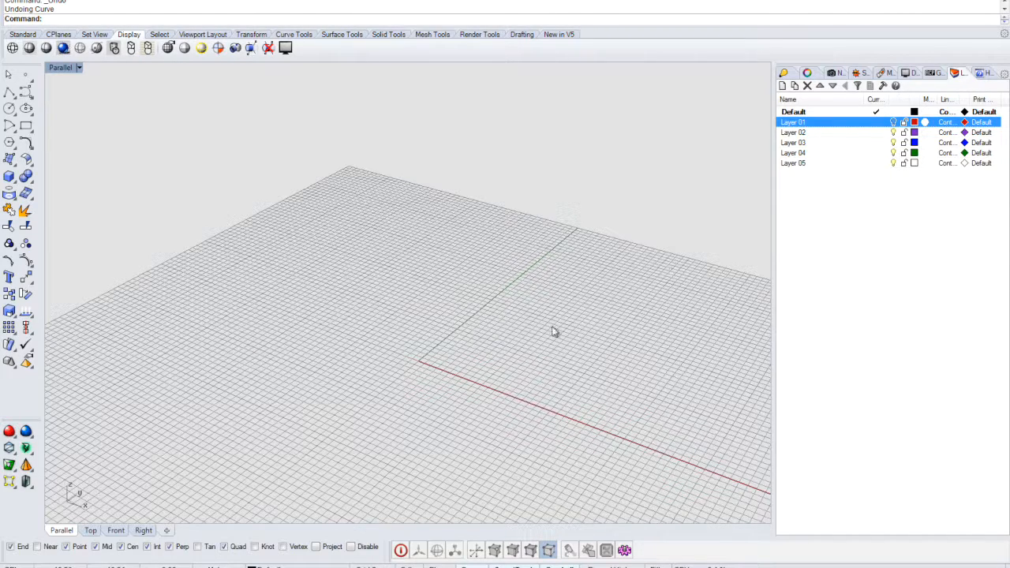
- Show the Top view and turn on the visibility of Layer 01
left_click(91, 530)
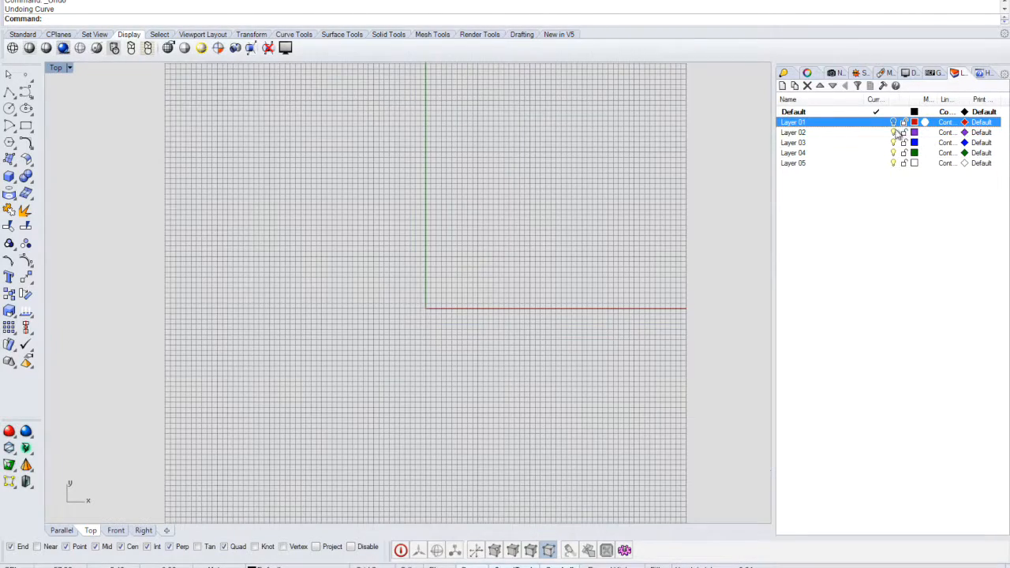
left_click(894, 123)
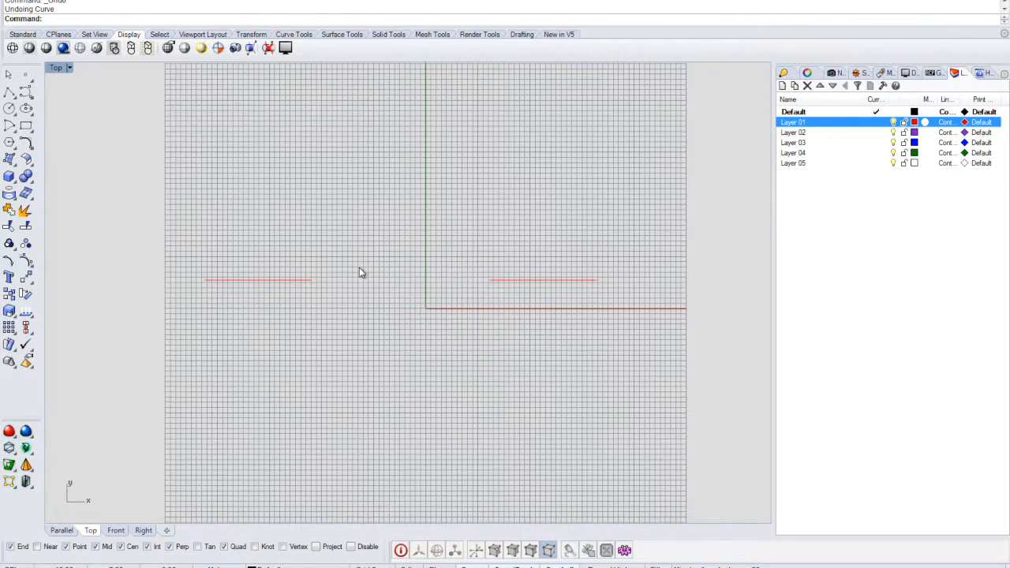
right_click_drag(369, 273, 395, 269)
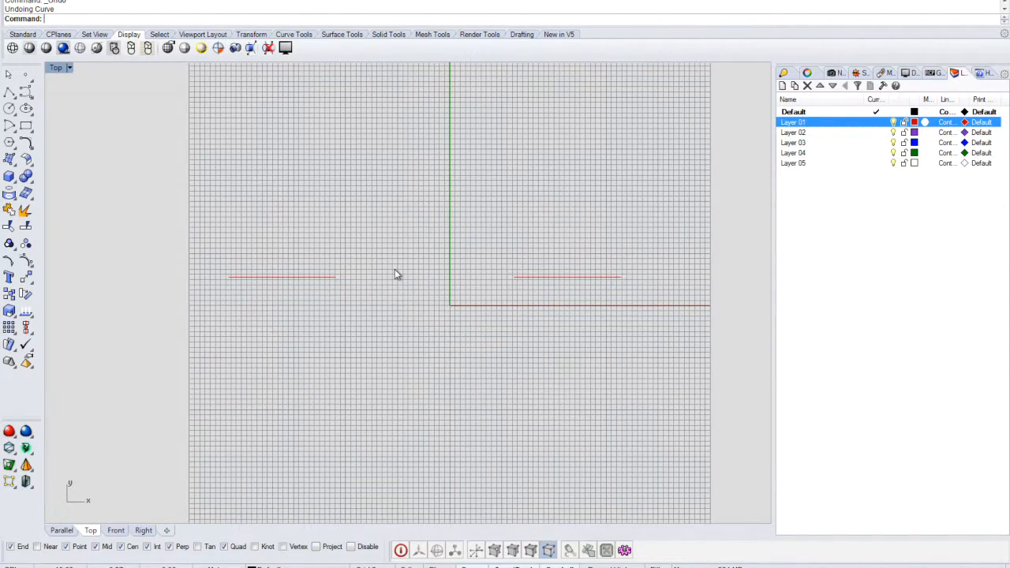
- Draw a degree-3 S-shaped curve in the Top view joining the inner ends of the two red lines, and inspect it in the Parallel view
type("Curve")
key("Return")
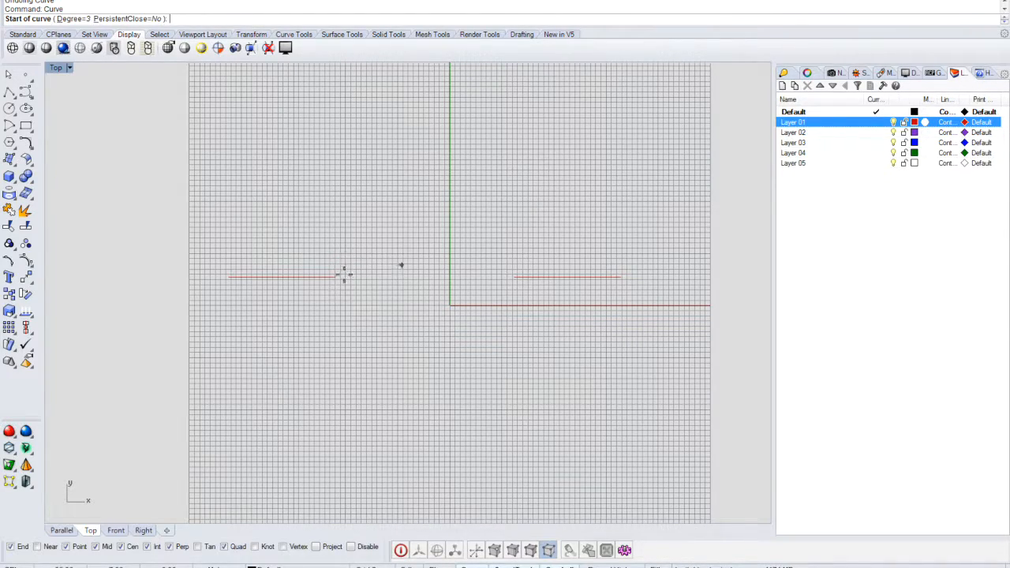
left_click(338, 276)
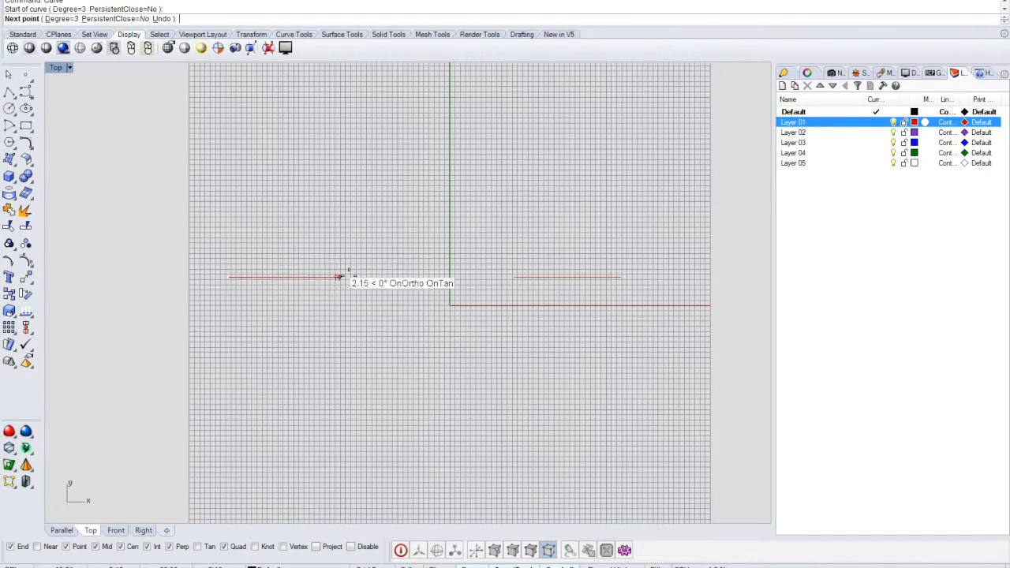
left_click(377, 259)
left_click(460, 298)
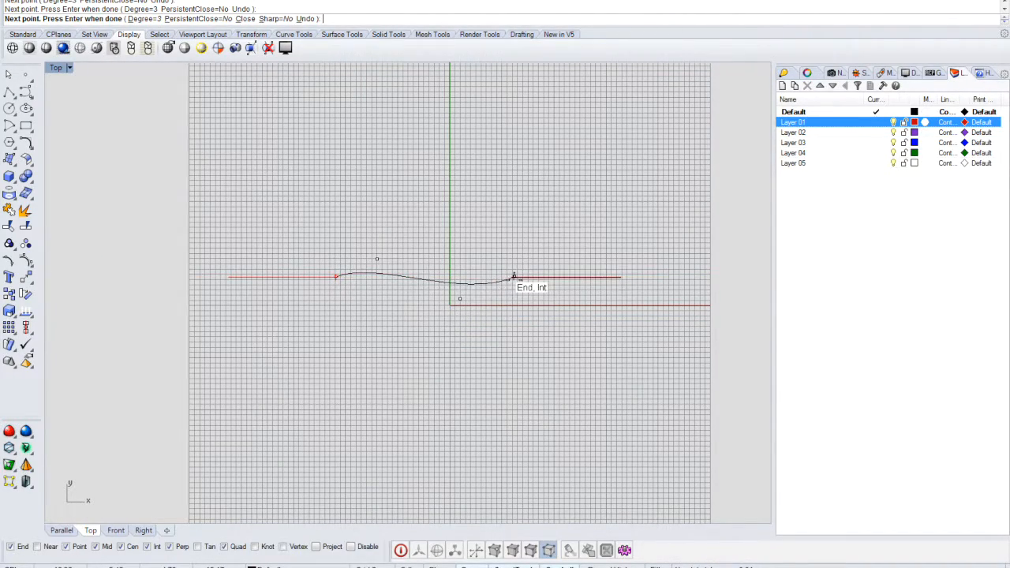
left_click(514, 277)
key("Return")
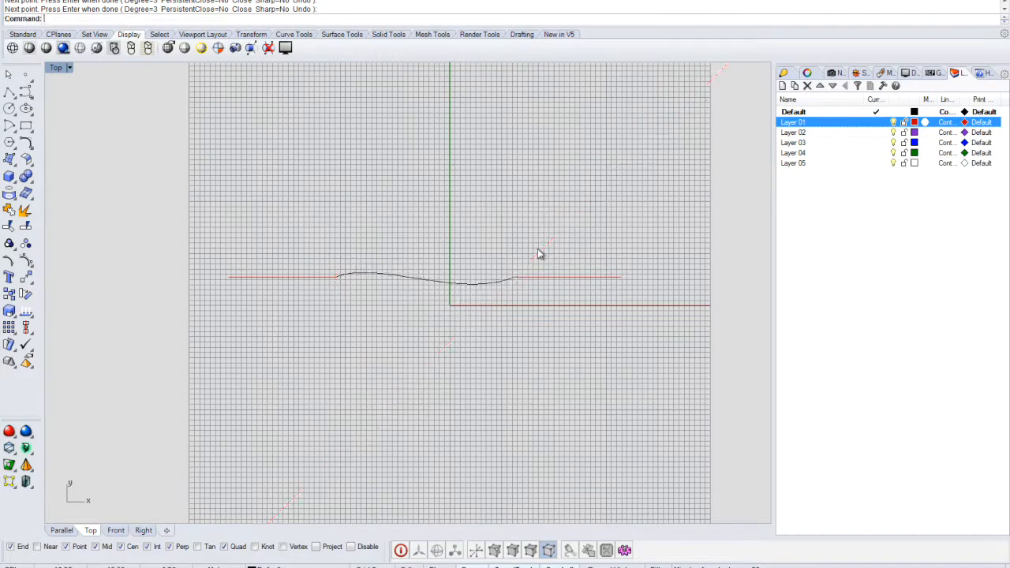
left_click(69, 531)
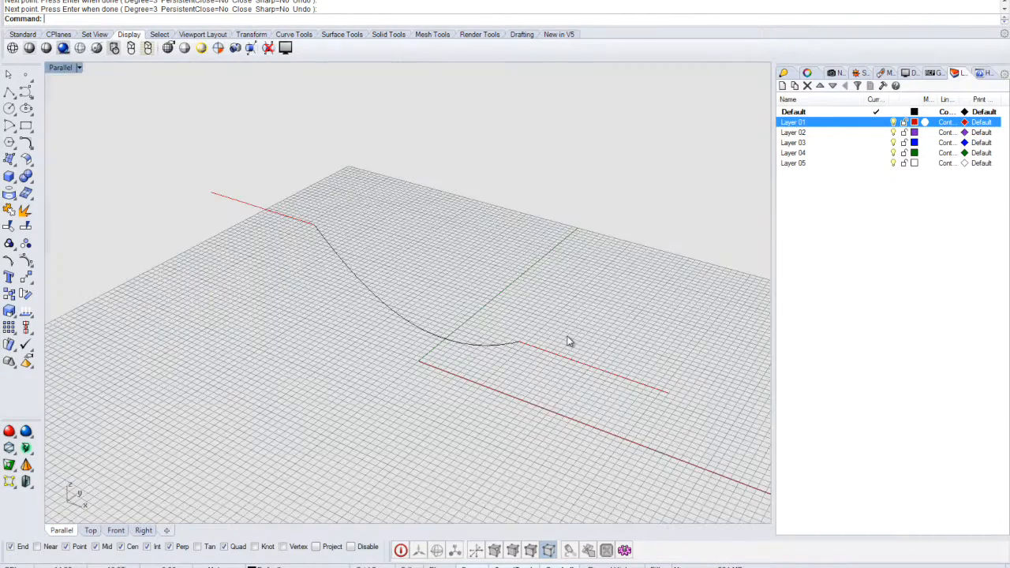
right_click_drag(489, 297, 357, 255)
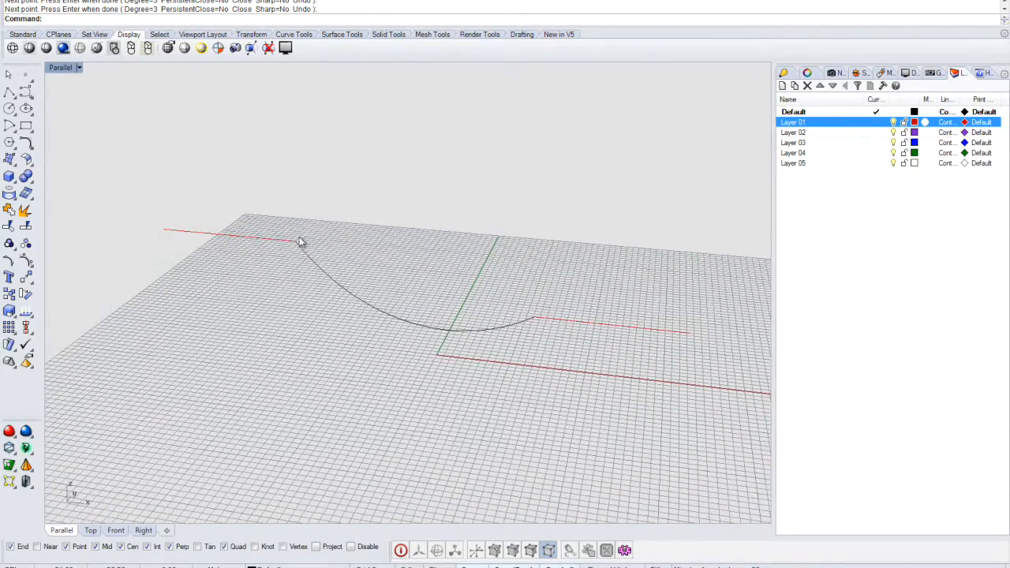
- Examine the curve between the two red lines from above and from a low side angle
key("Down")
key("Down")
key("Down")
key("Down")
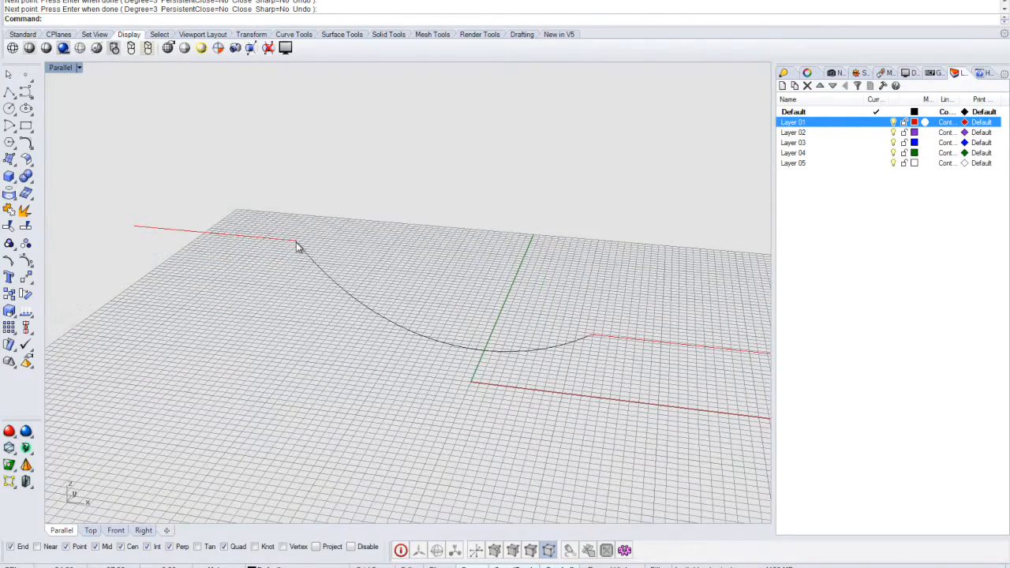
right_click_drag(597, 338, 570, 283)
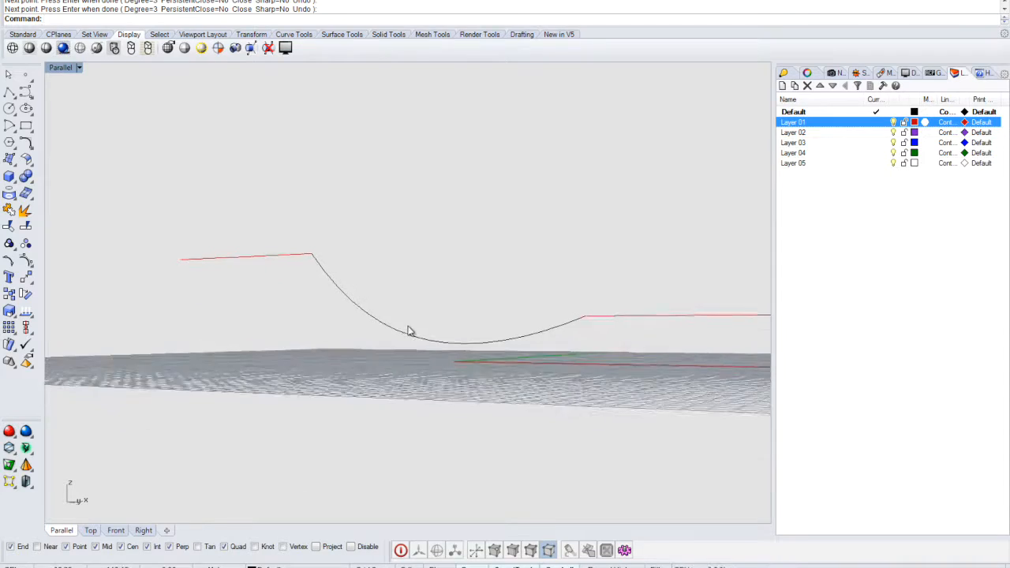
key("Up")
key("Up")
- Turn on the control points of the curve between the red lines and examine their layout from several angles
left_click(409, 338)
type("Pon")
key("Return")
key("Up")
key("Up")
key("Up")
key("Up")
key("Up")
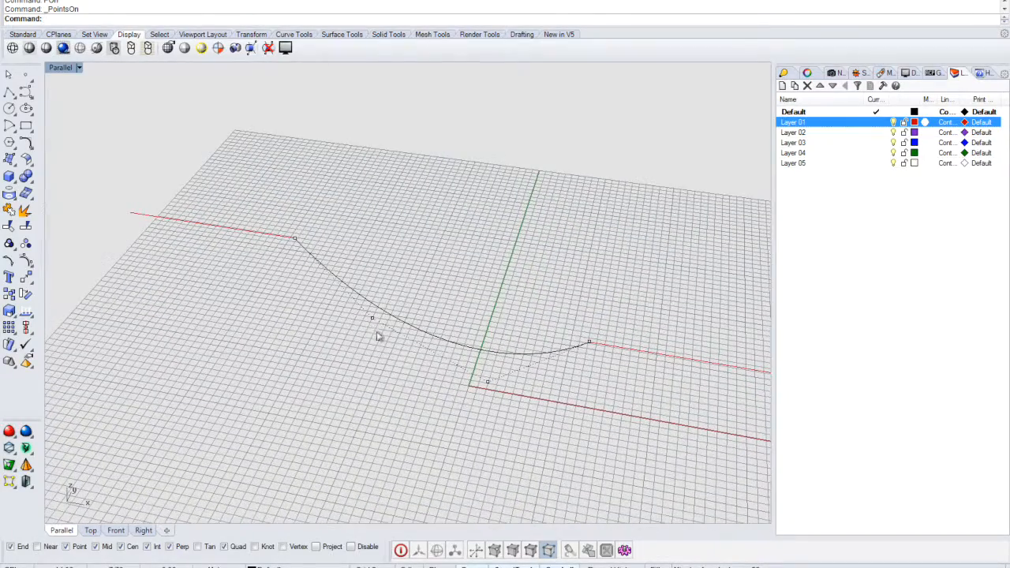
right_click_drag(470, 401, 321, 347)
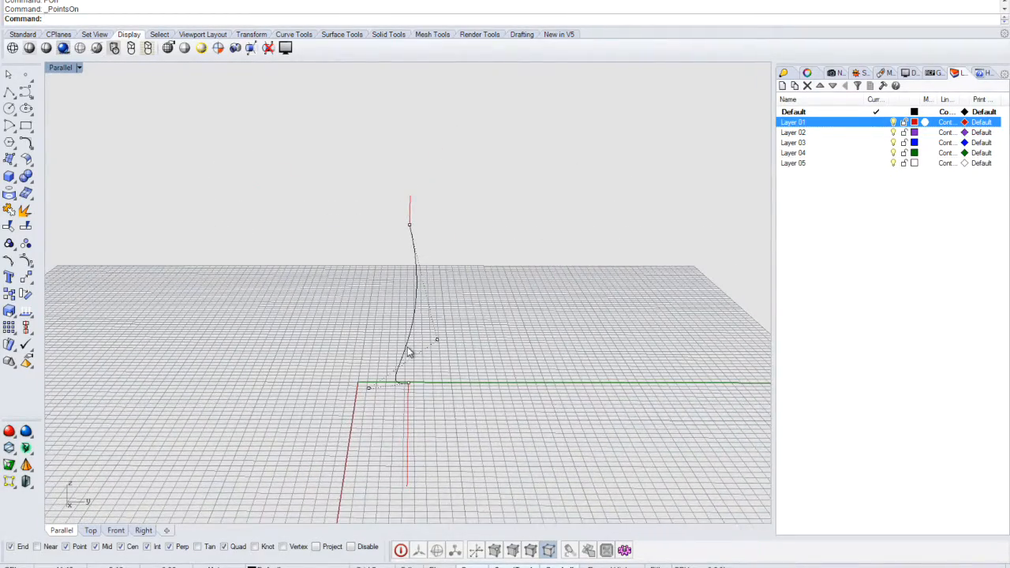
right_click_drag(399, 340, 418, 354)
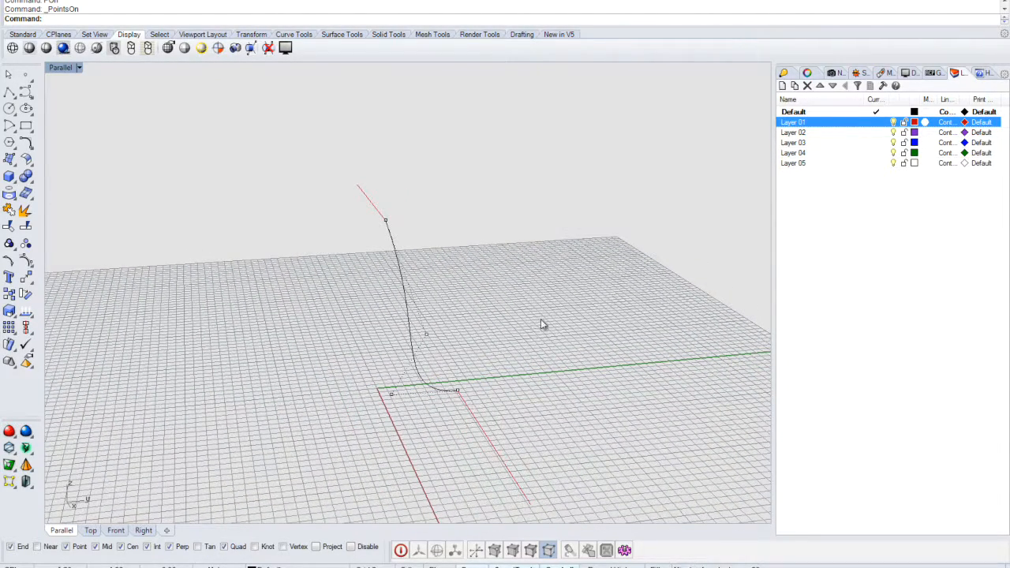
- Align the curve's two middle control points in world Y only with the upper red line's inner endpoint using Set Points, and hide the points
key("Return")
left_click(390, 396)
left_click(425, 333)
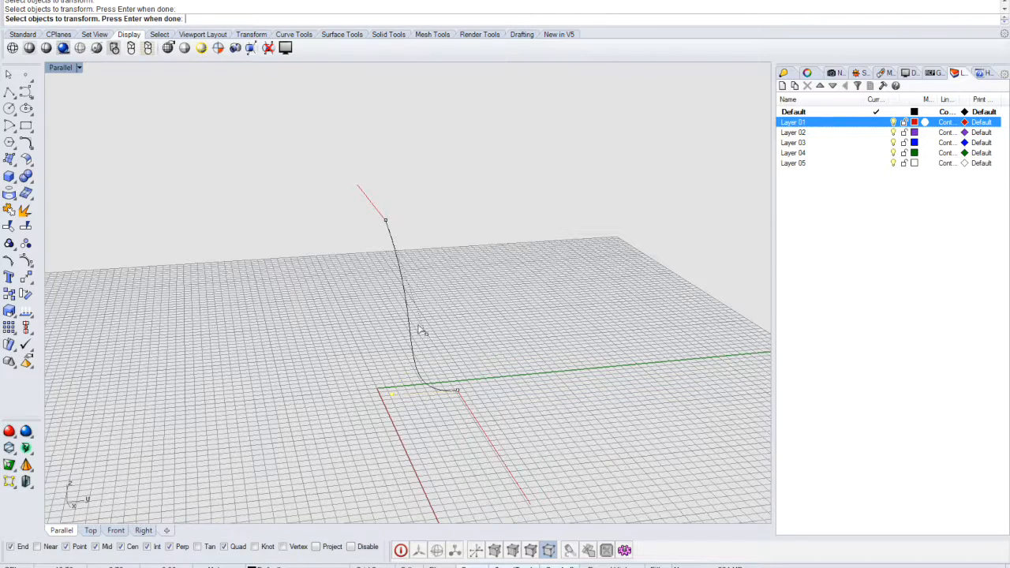
key("Return")
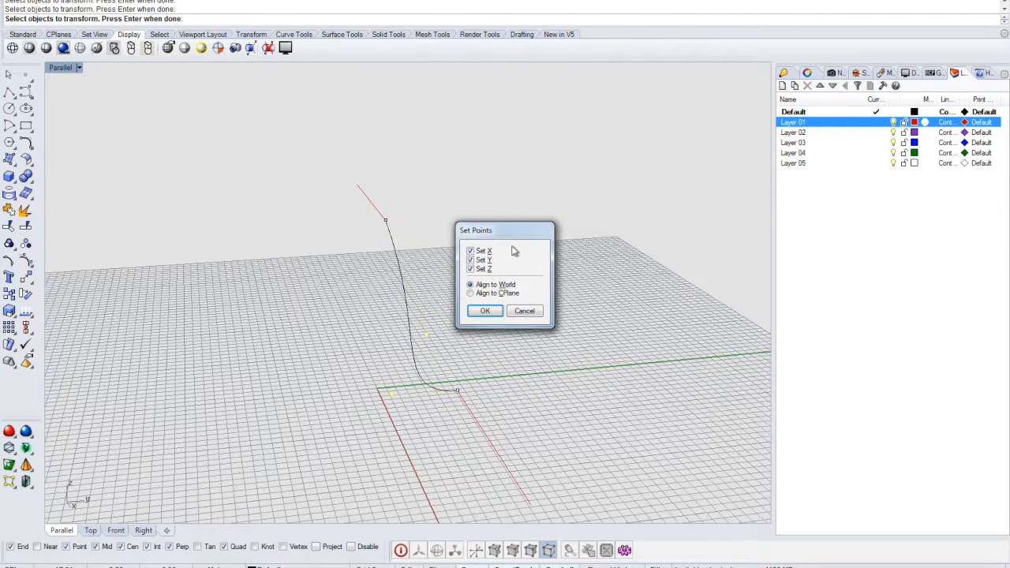
left_click_drag(514, 235, 622, 249)
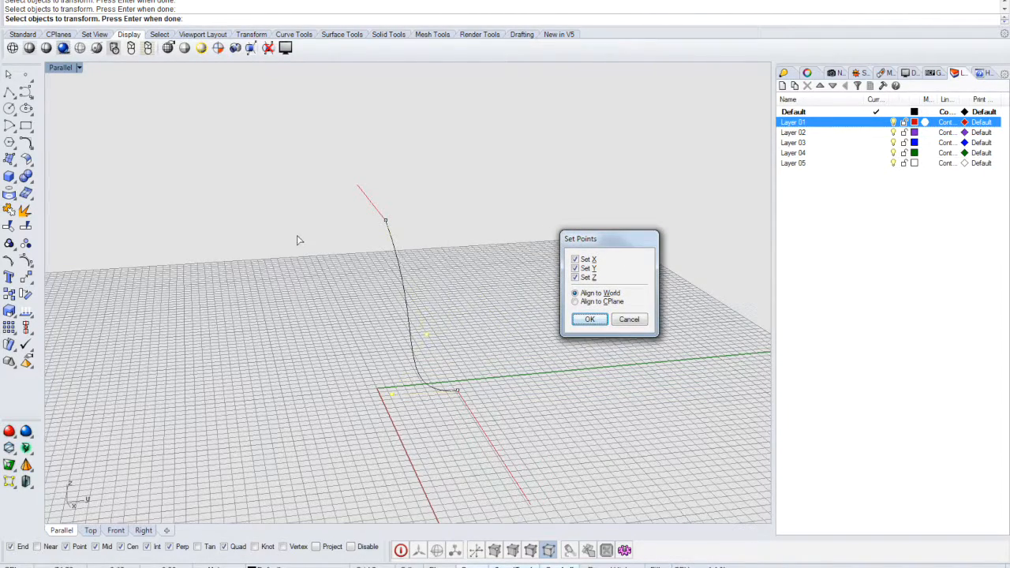
right_click_drag(311, 255, 371, 267)
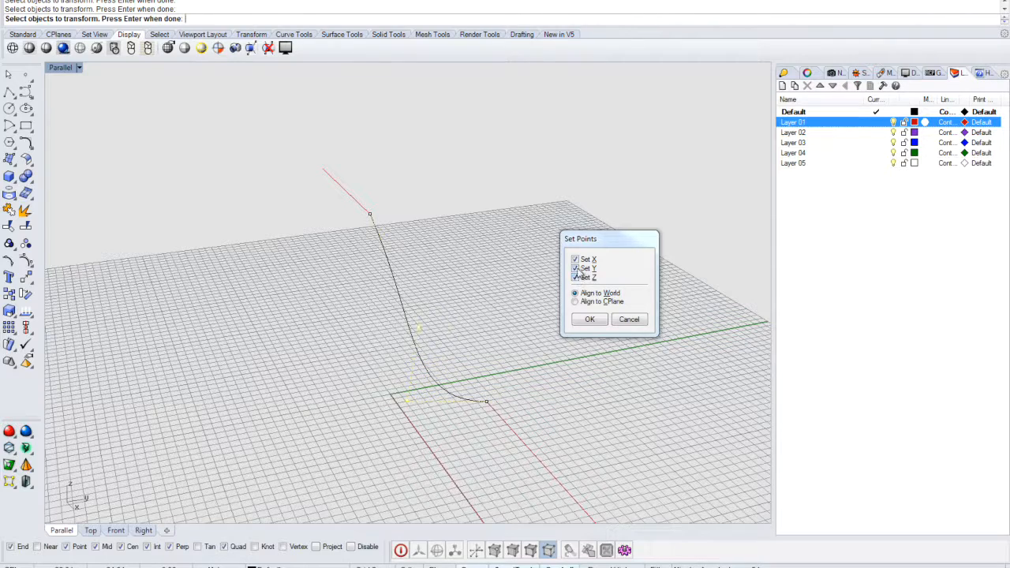
left_click(578, 277)
left_click(578, 259)
left_click(588, 318)
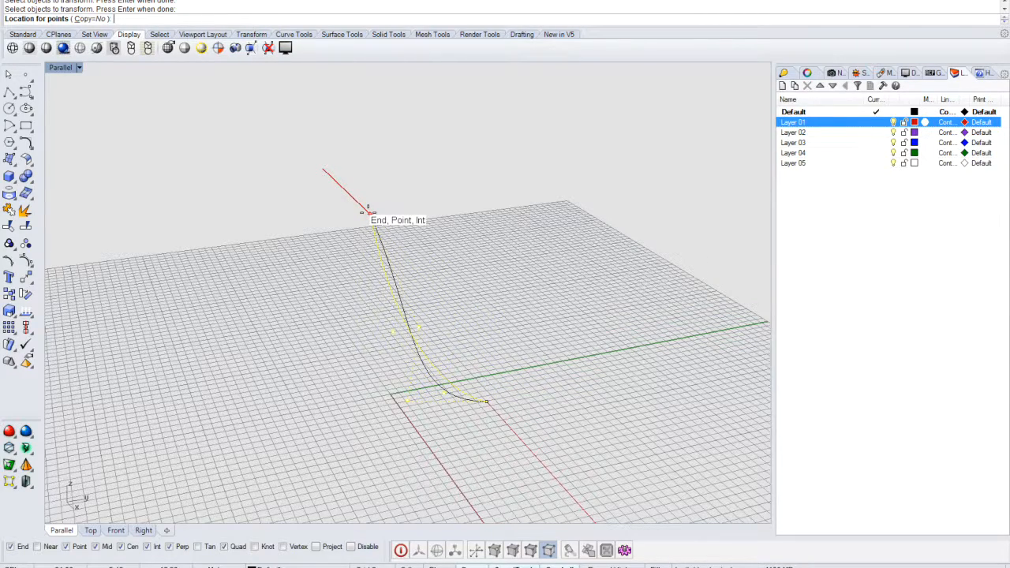
left_click(368, 213)
right_click_drag(471, 293, 350, 278)
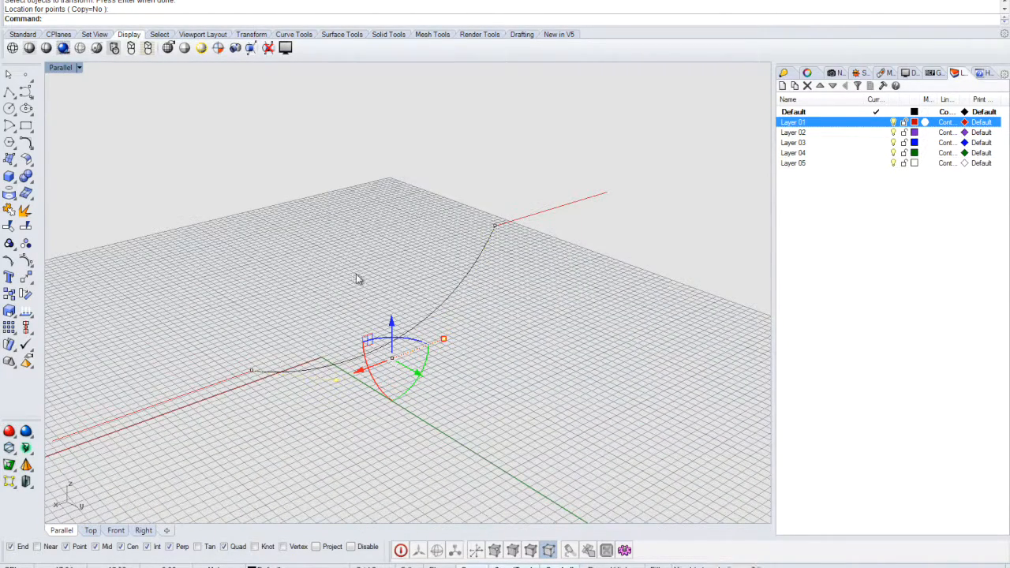
key("Escape")
- Check the alignment of the curve with both red lines in the Parallel and Top views, and return to the Parallel view
right_click_drag(324, 279, 521, 343)
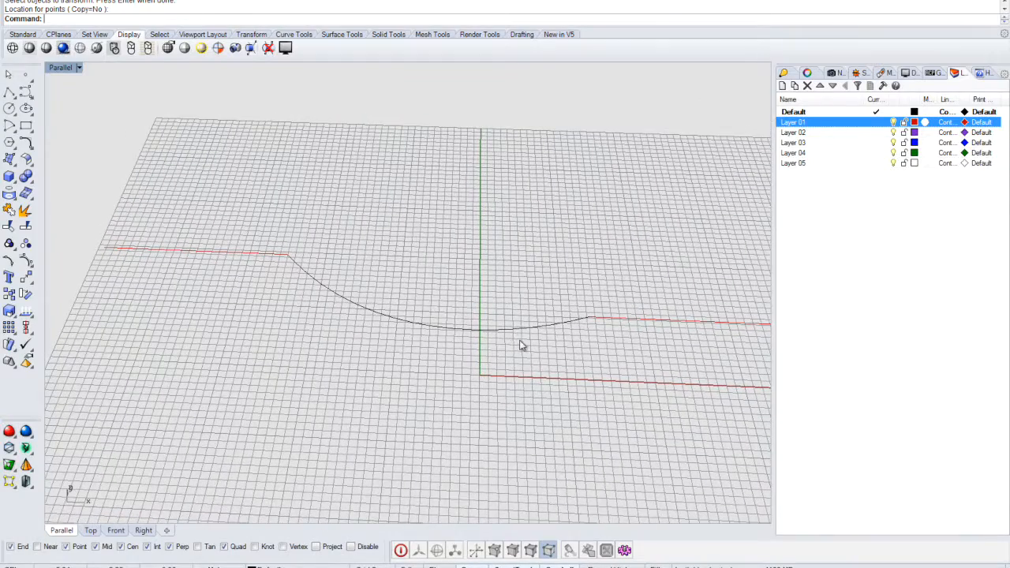
right_click_drag(376, 286, 392, 221)
left_click(95, 532)
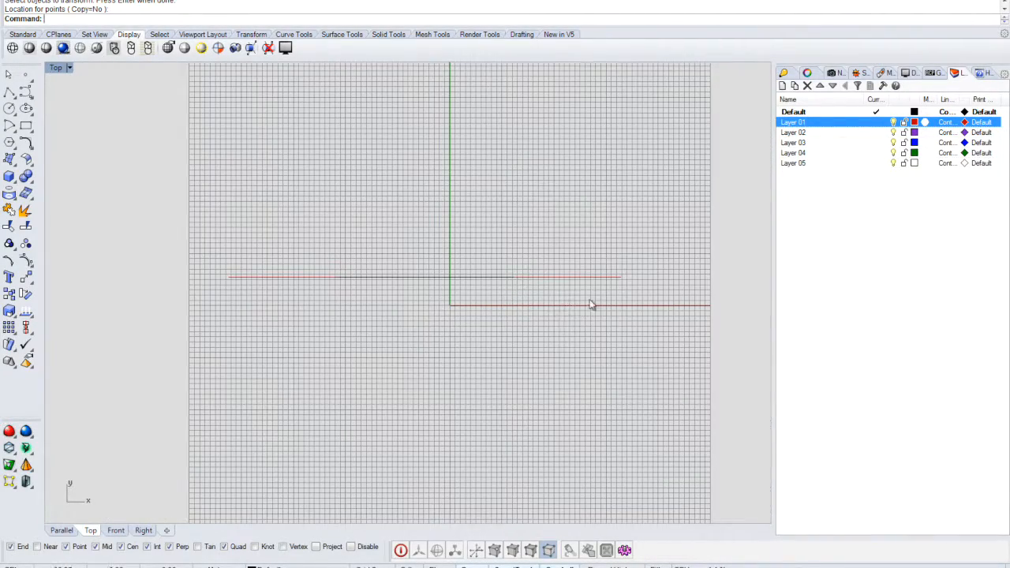
left_click_drag(299, 222, 286, 222)
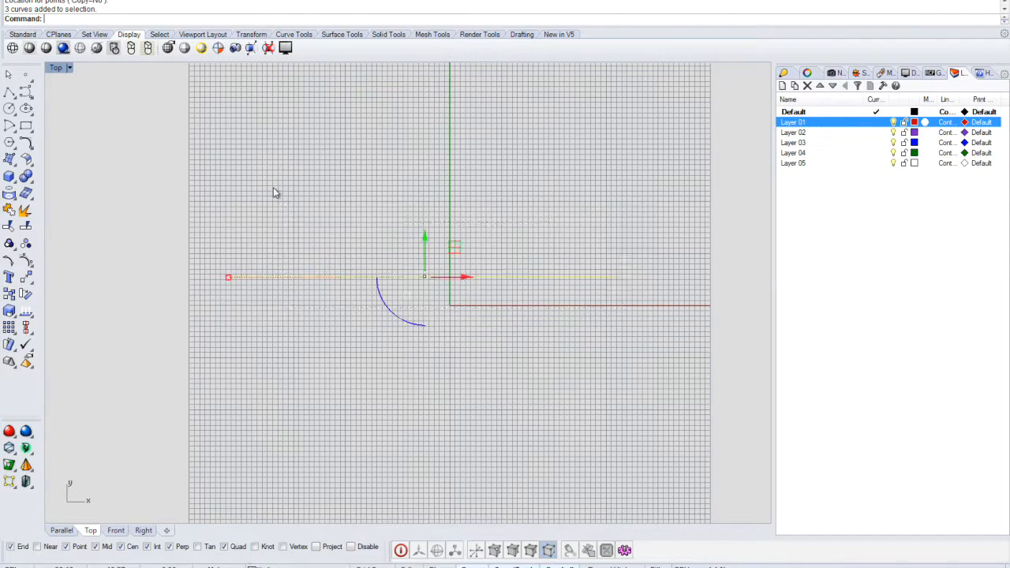
key("Escape")
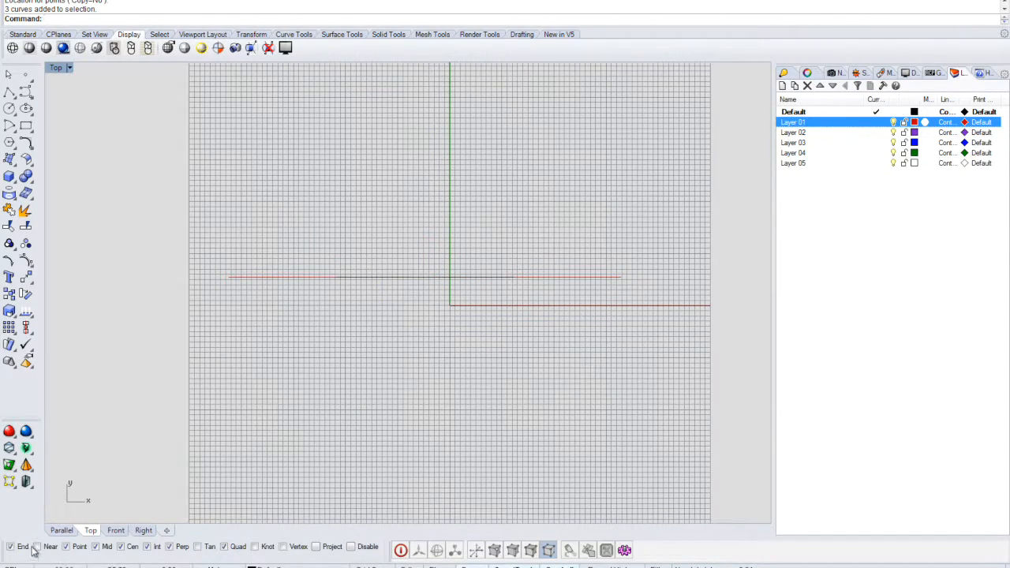
left_click(63, 531)
key("Left")
key("Left")
key("Left")
key("Left")
key("Left")
key("Left")
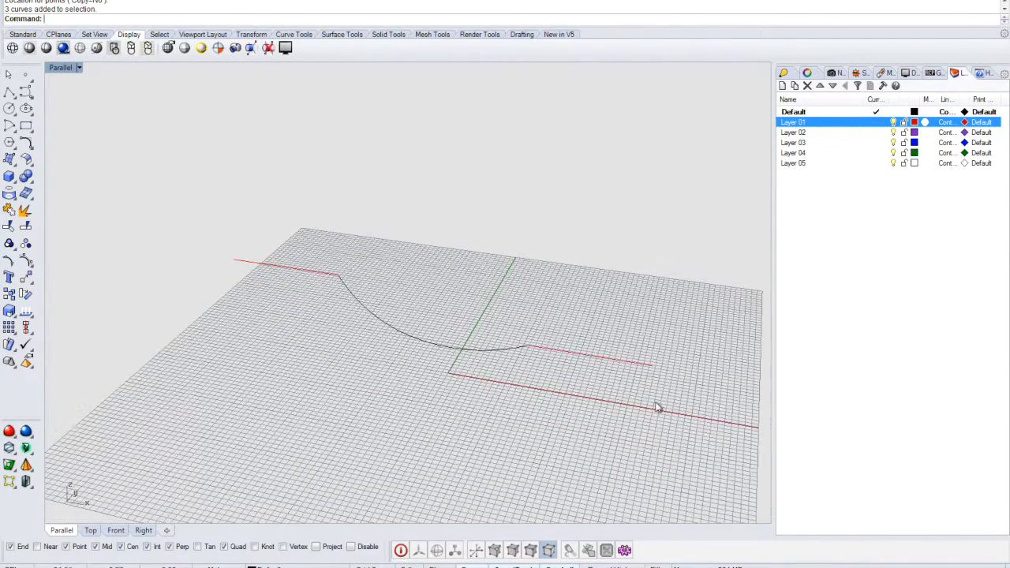
- Try projecting all three curves onto the Parallel view's construction plane with ProjectToCPlane, deleting the input objects, and undo the projection
left_click_drag(655, 403, 333, 236)
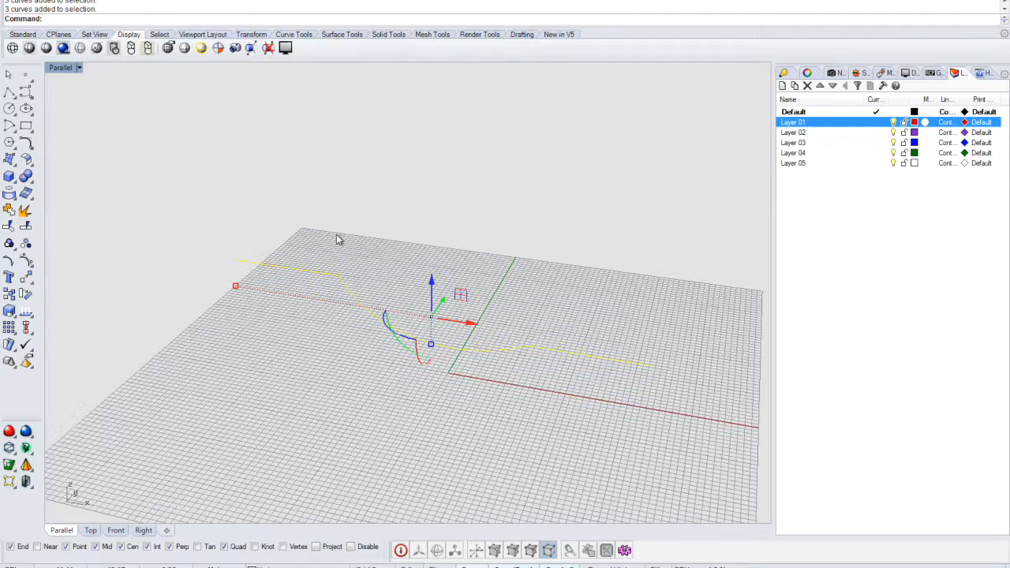
type("Project")
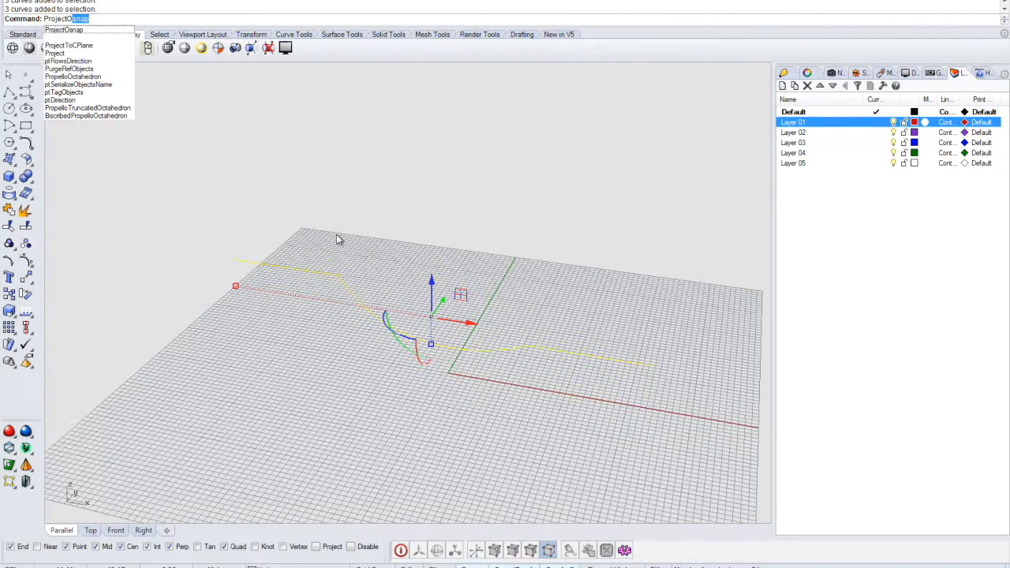
type("ToCPlane")
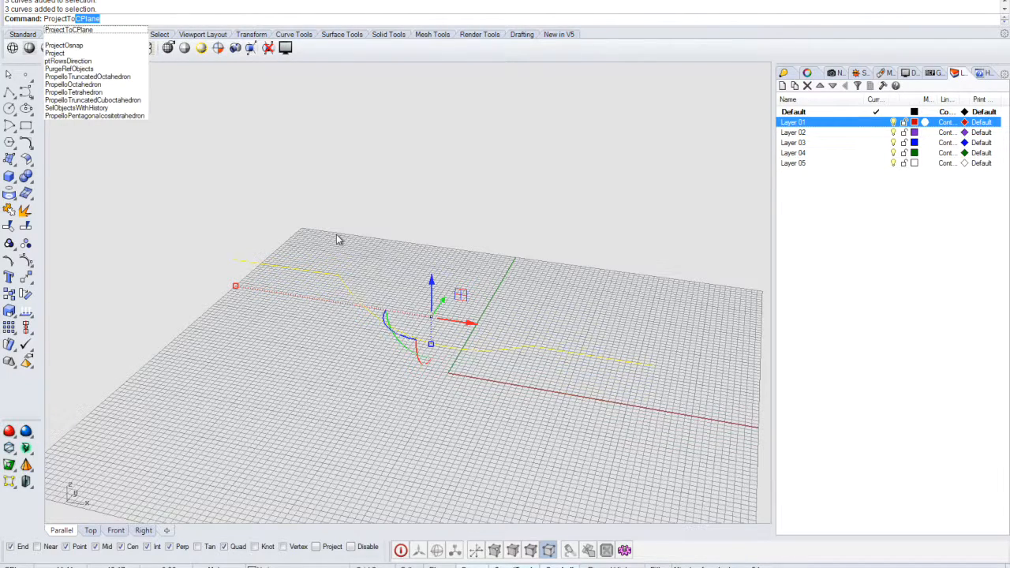
key("Return")
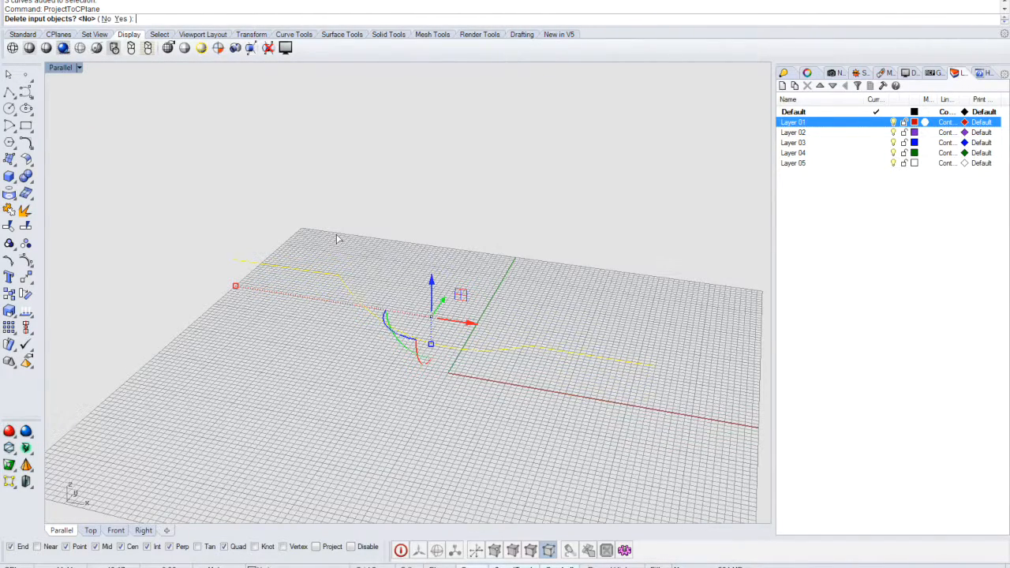
left_click(120, 18)
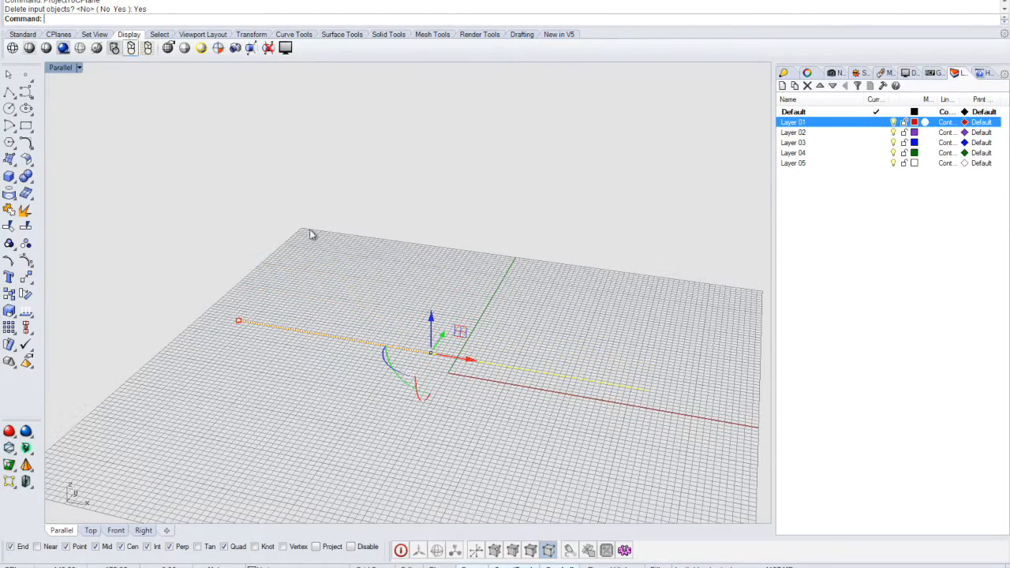
right_click_drag(390, 337, 497, 337)
key("Escape")
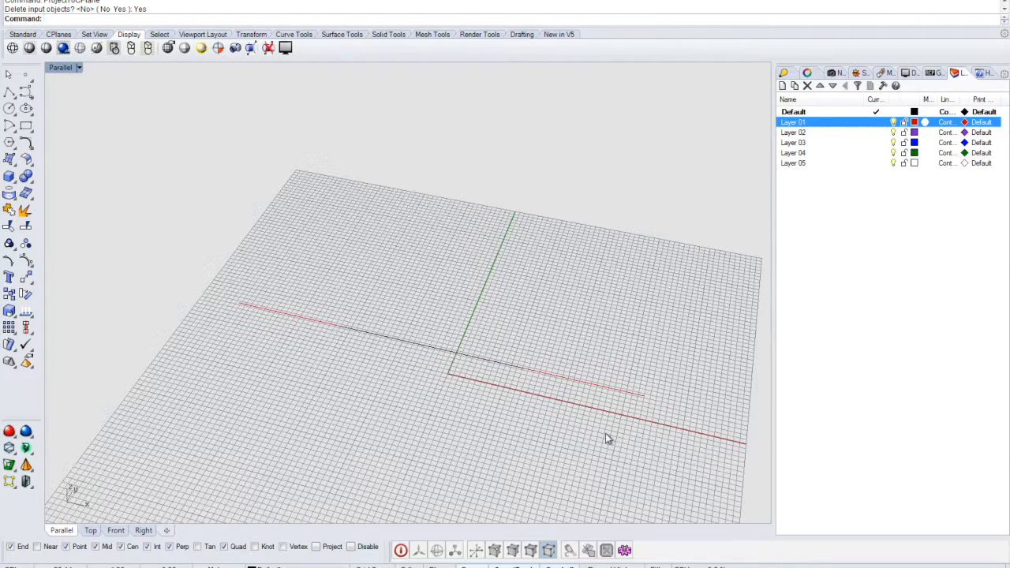
key("ctrl+z")
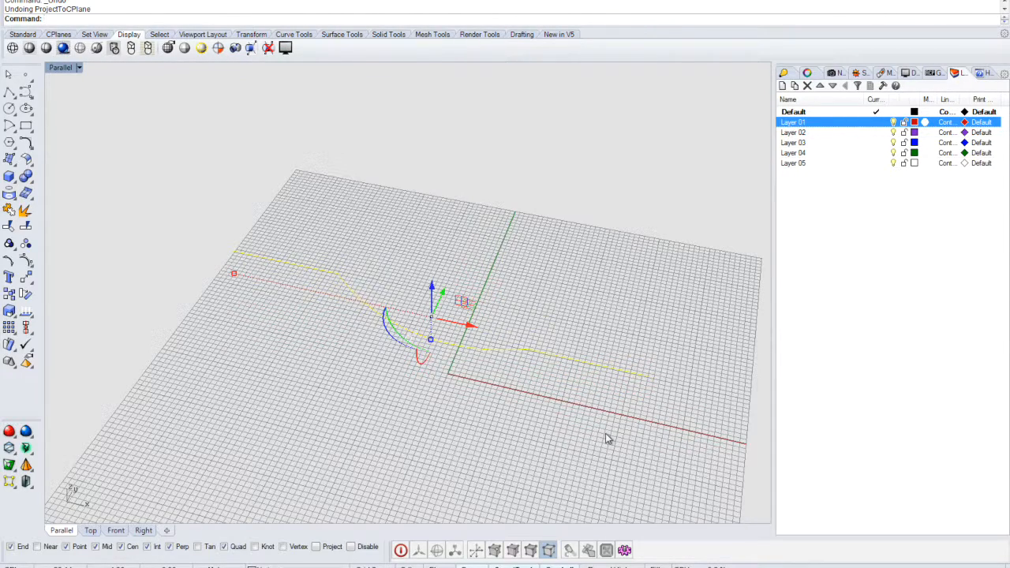
- Project the three selected curves onto the Right view's construction plane with ProjectToCPlane, deleting the input objects, and inspect them in the Parallel view
left_click(143, 531)
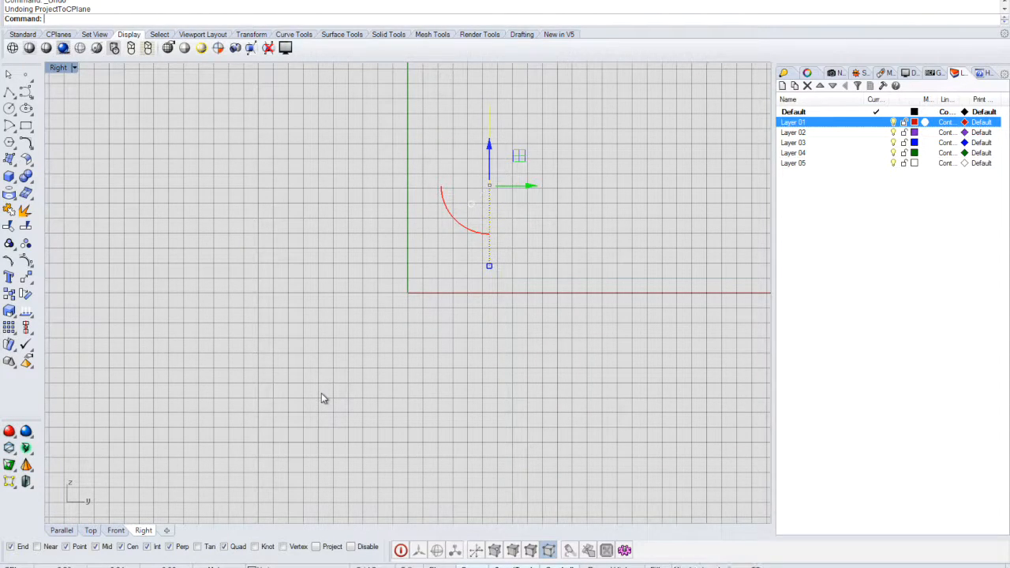
type("rojectToCPlane")
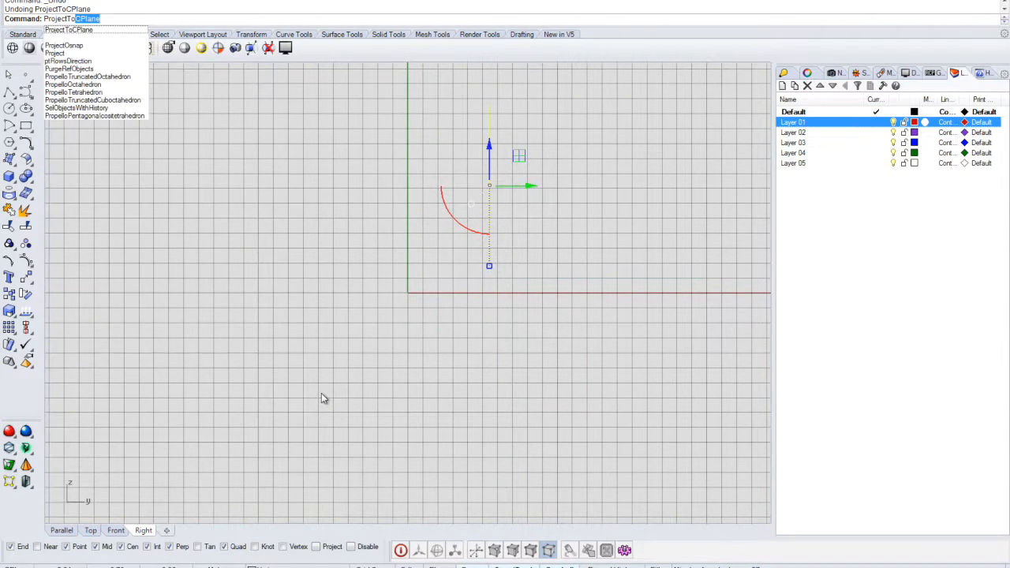
key("Return")
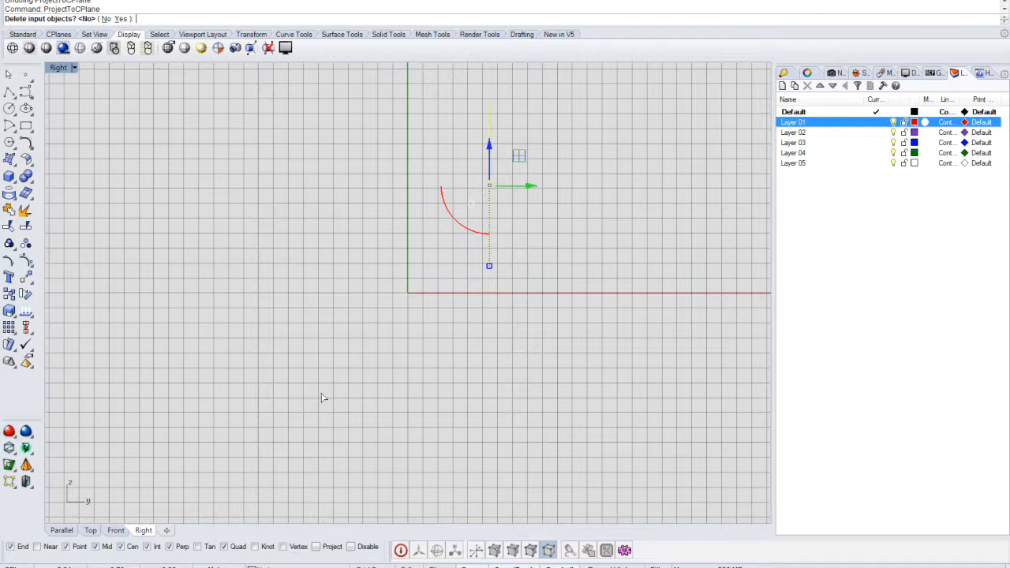
key("Return")
left_click(62, 530)
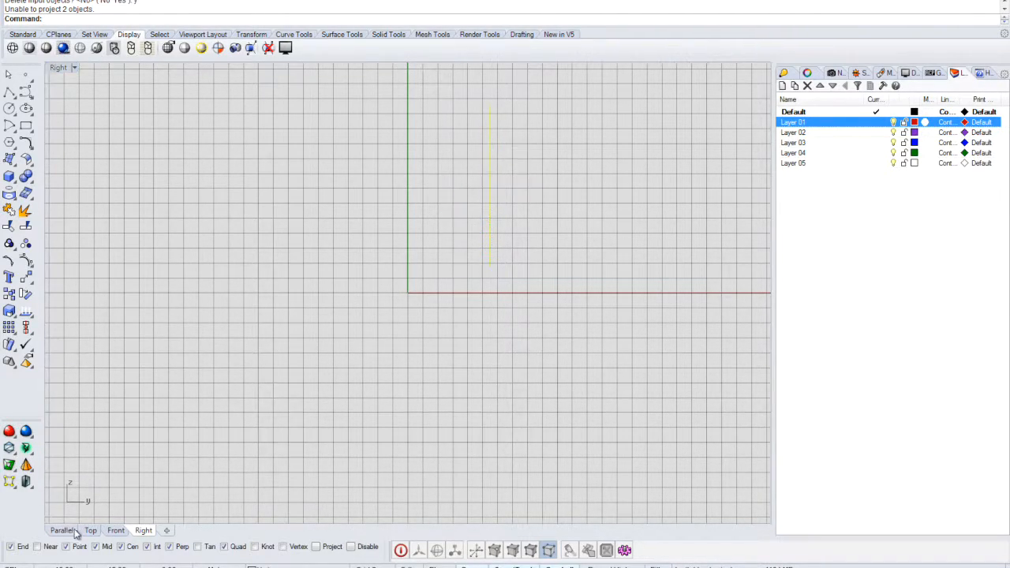
right_click_drag(359, 316, 492, 343)
right_click_drag(668, 374, 652, 389)
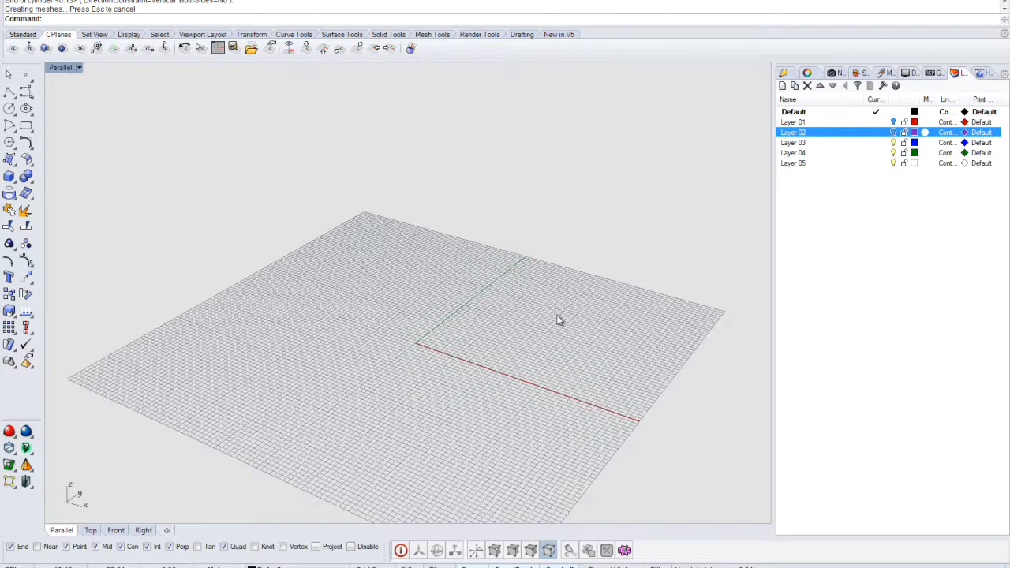
- Switch to the four-viewport layout with 4View and turn on the visibility of Layer 02
type("4Vieww")
key("Return")
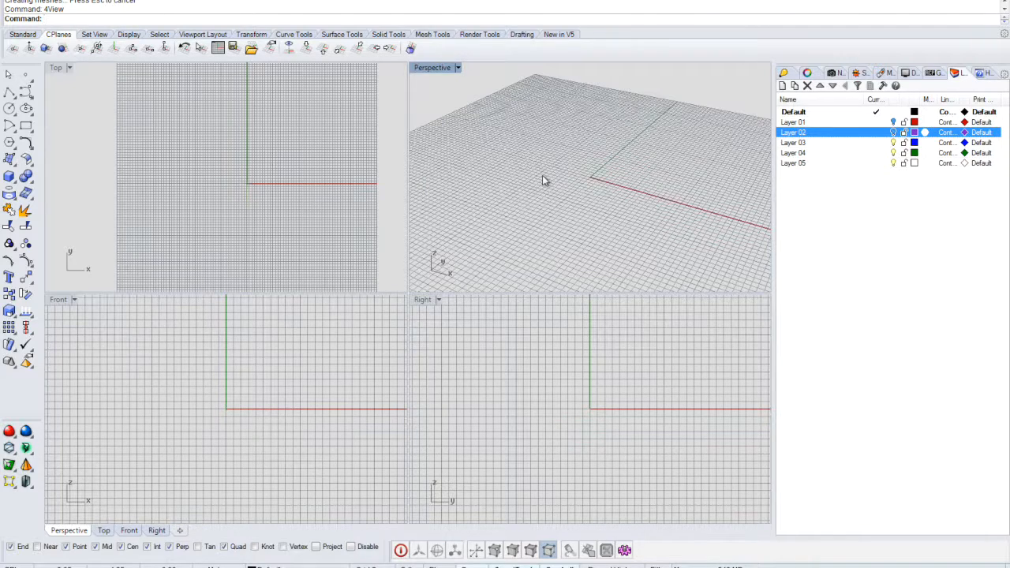
left_click(894, 132)
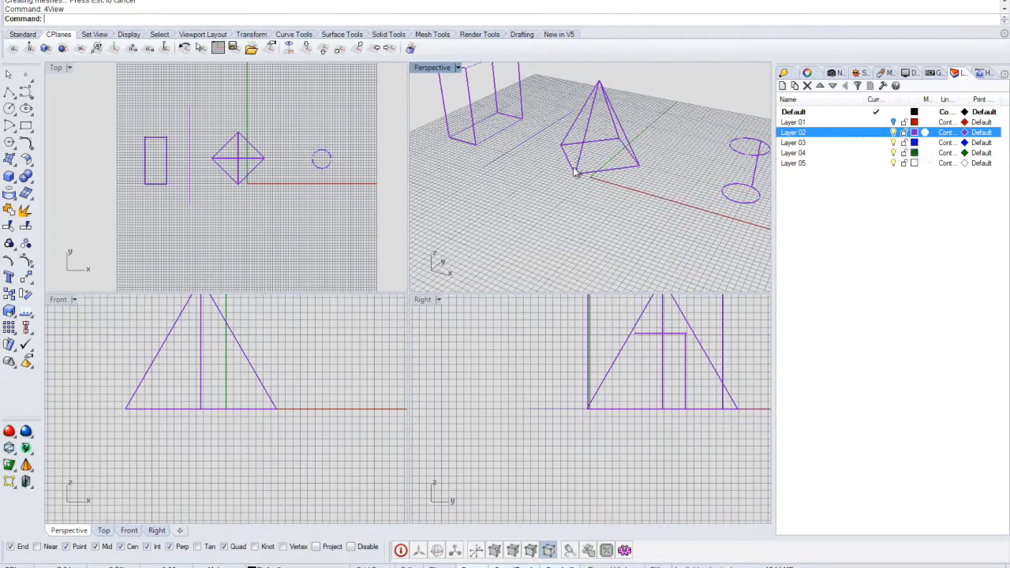
- Raise the Perspective view's construction plane to the height of the box's upper corner using the CPlane Elevation option
right_click_drag(580, 186, 618, 238, "shift")
type("cplane")
key("Return")
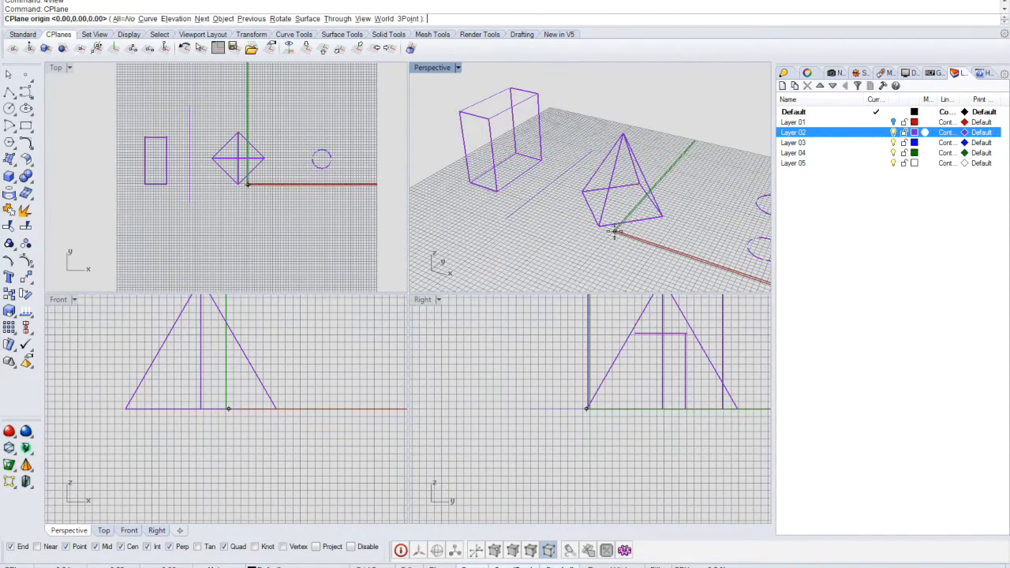
left_click(176, 19)
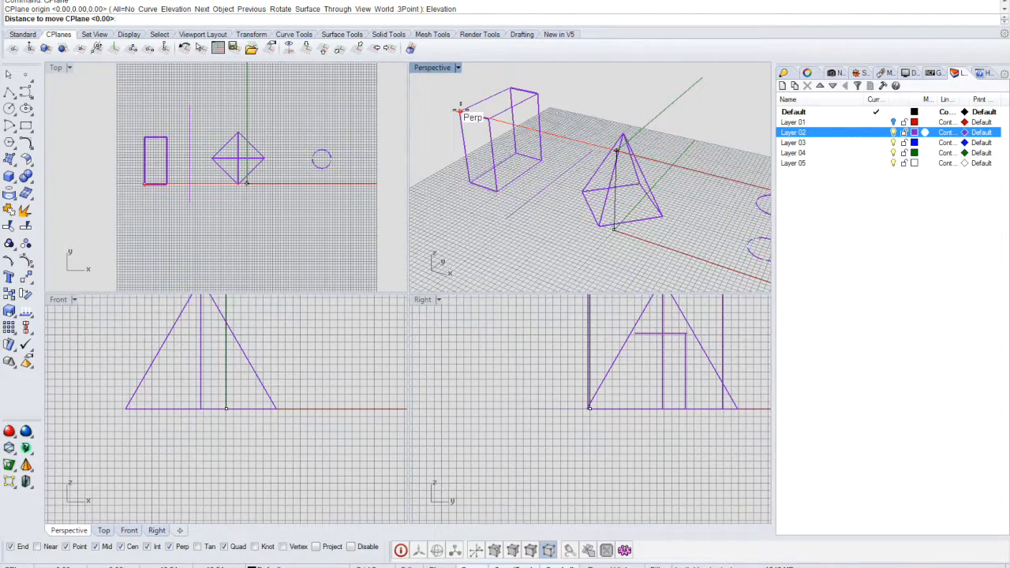
left_click(461, 110)
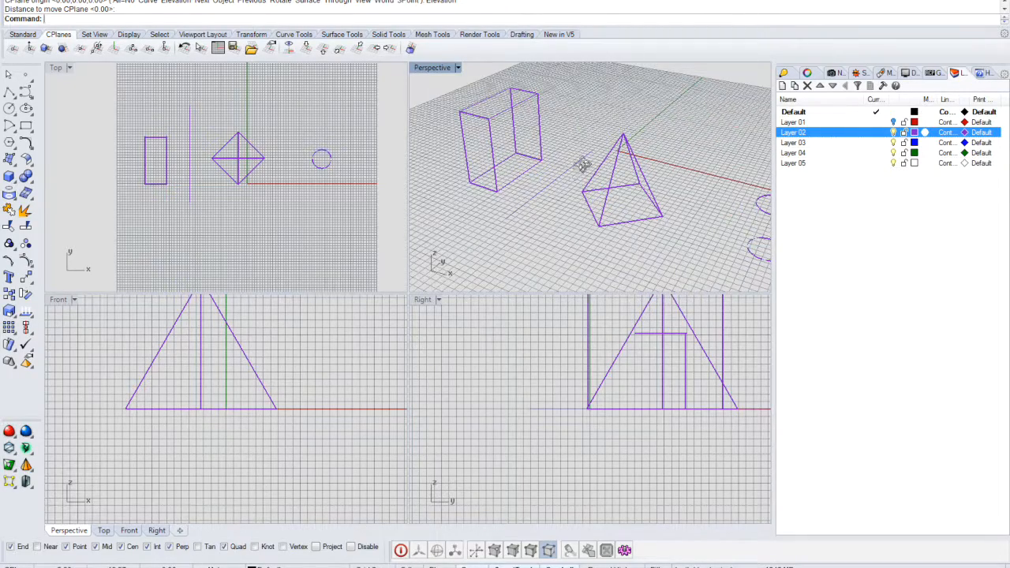
- Rotate the Perspective view's construction plane about the line between the box and pyramid, using CPlane Rotate with two freehand reference points for the angle
right_click_drag(583, 165, 576, 198)
type("CPlane")
key("Return")
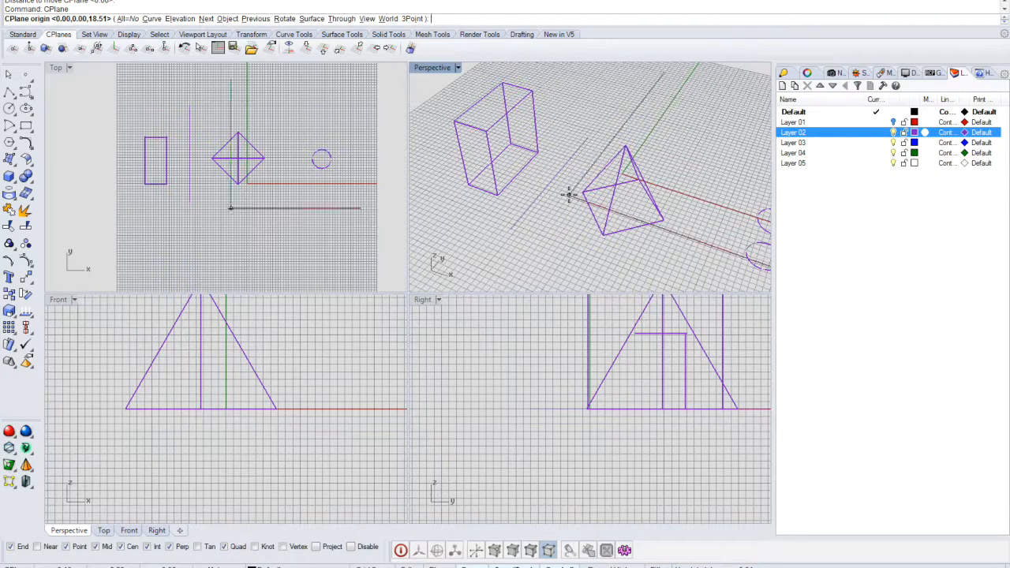
left_click(283, 19)
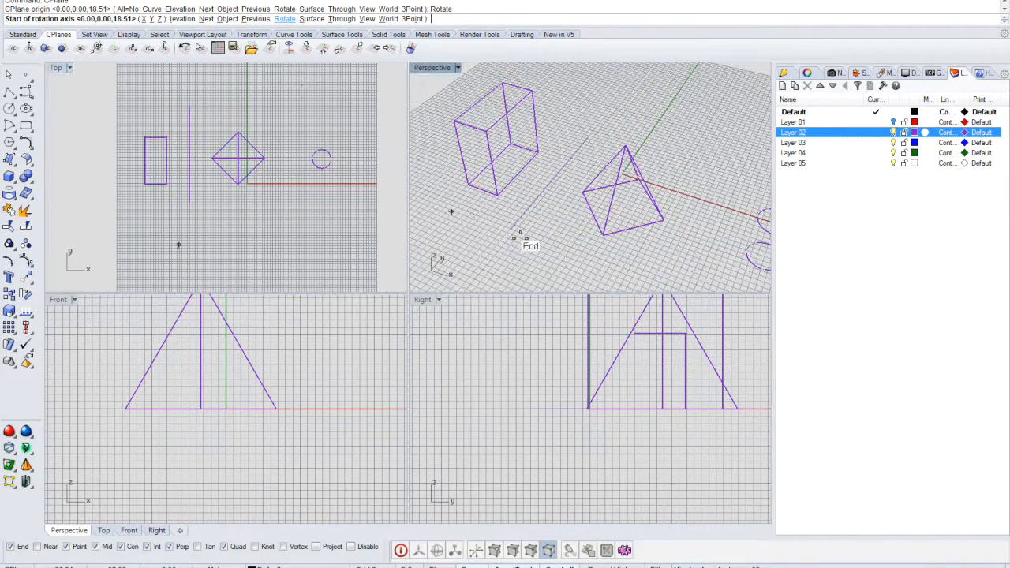
left_click(510, 229)
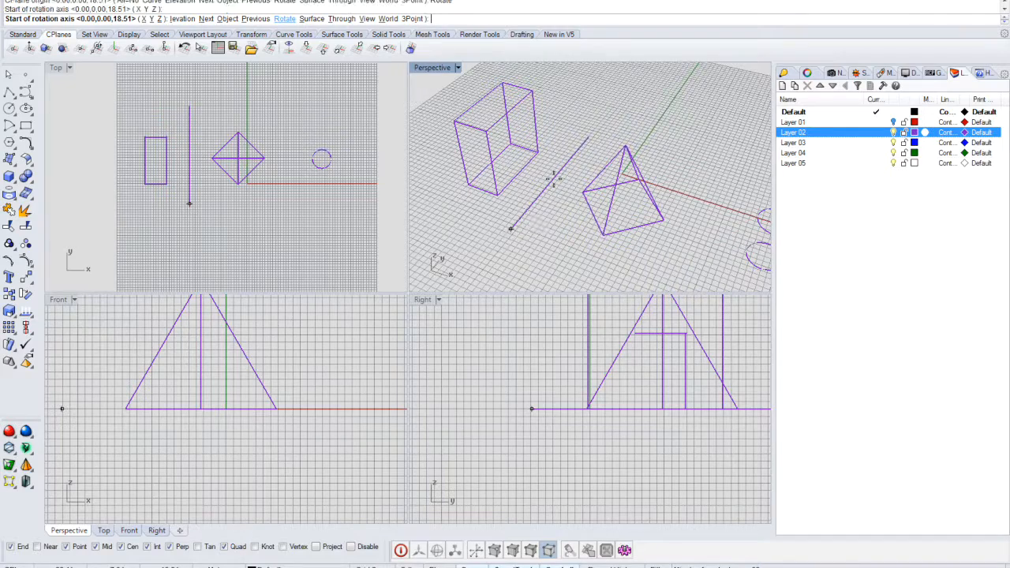
left_click(588, 136)
scroll(582, 136, "up", 5)
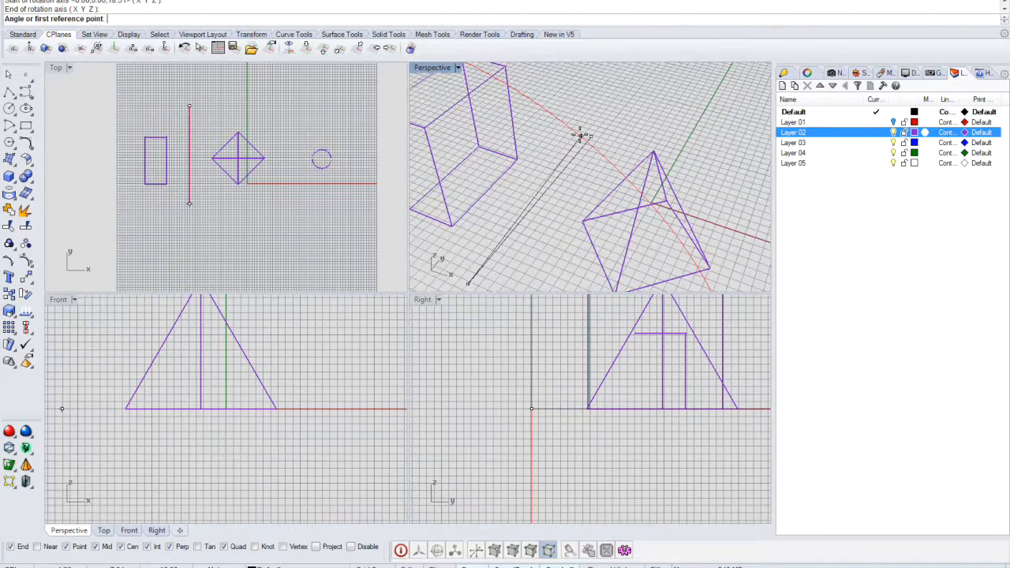
scroll(581, 136, "up", 3)
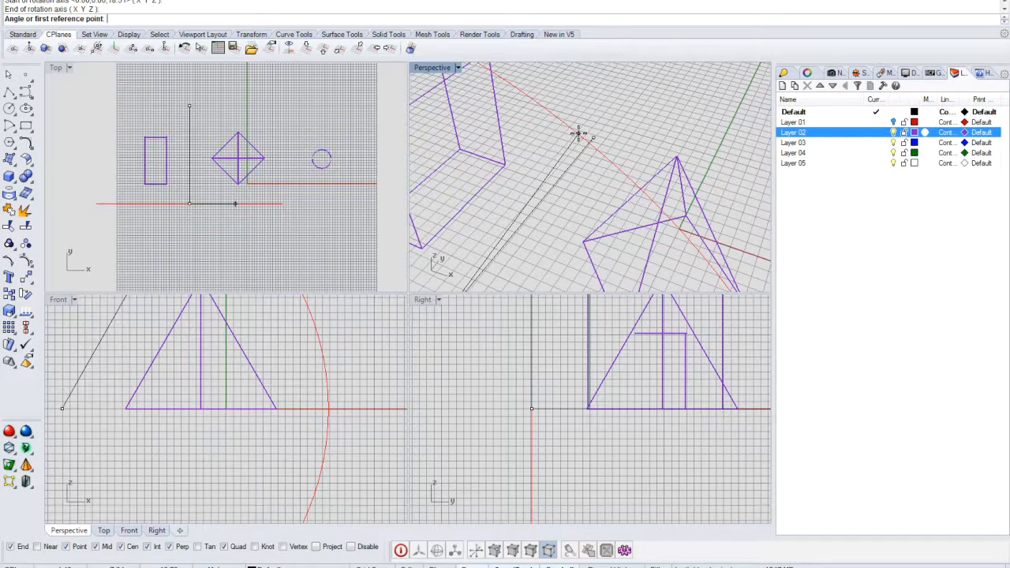
left_click(579, 135)
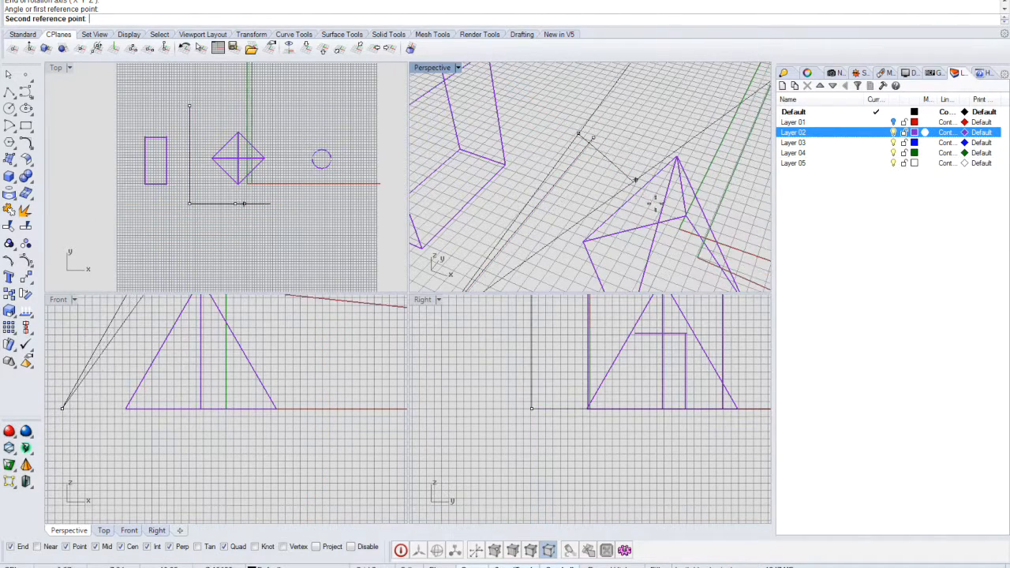
left_click(738, 256)
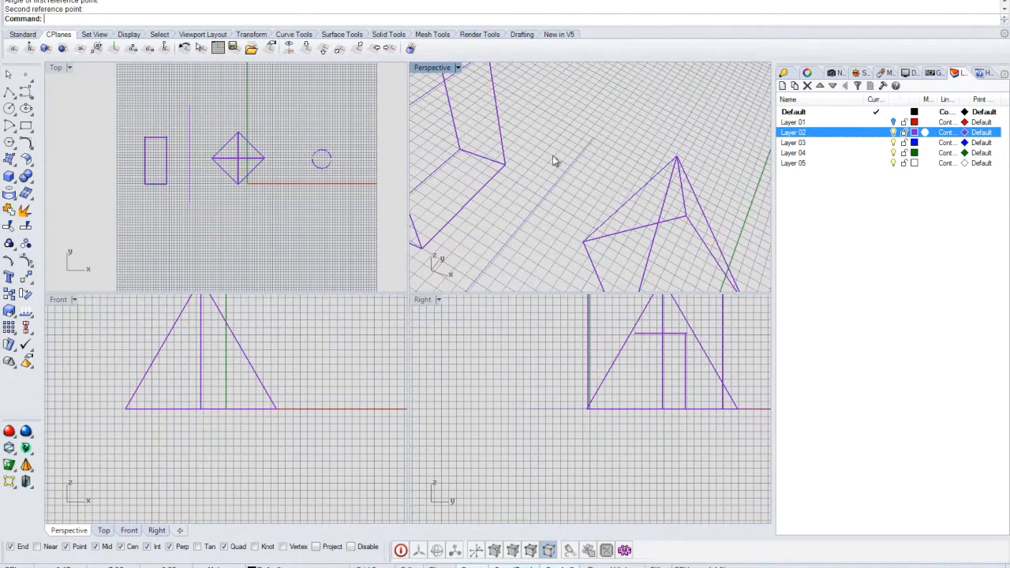
scroll(573, 126, "down", 10)
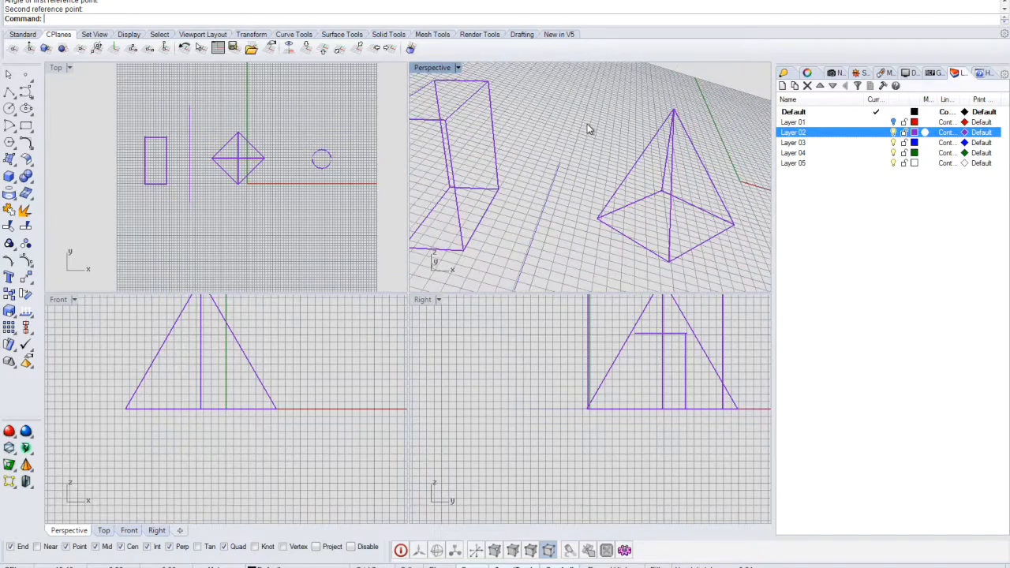
- Orient the Perspective view's construction plane to the pyramid's front-left face with the CPlane Surface option, accepting the default origin and X axis direction
right_click_drag(585, 127, 686, 150)
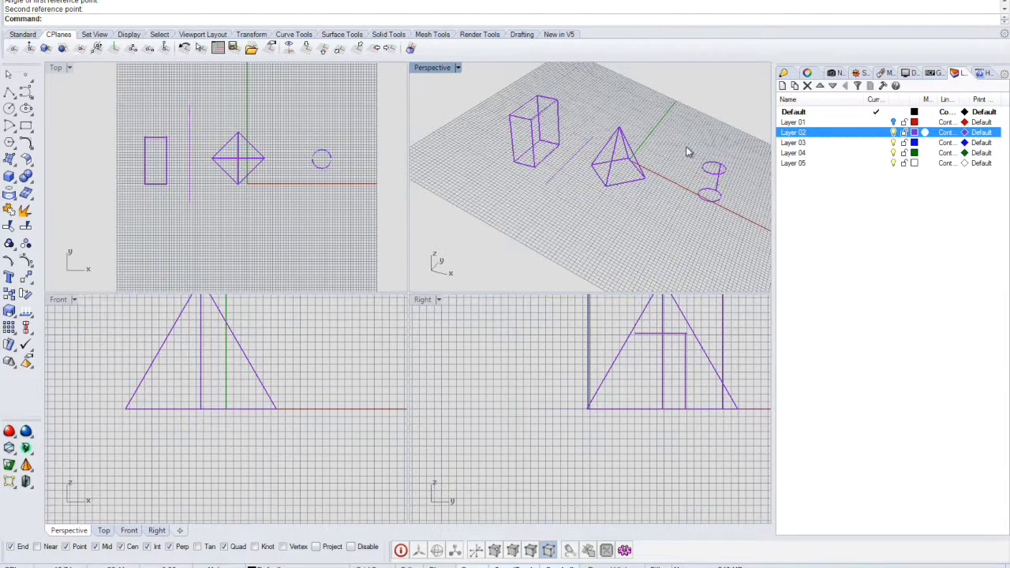
type("CPlane")
key("Return")
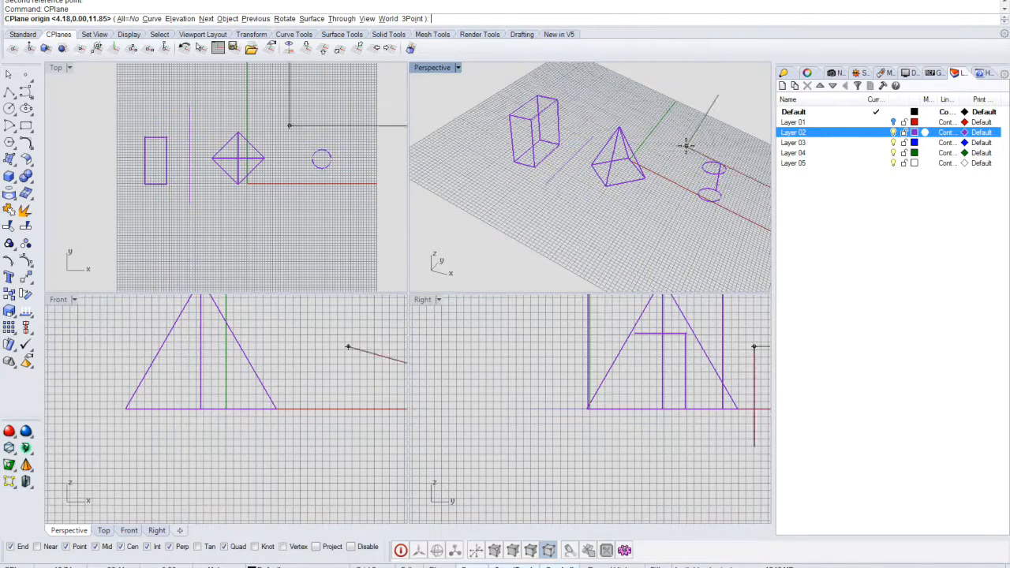
left_click(312, 19)
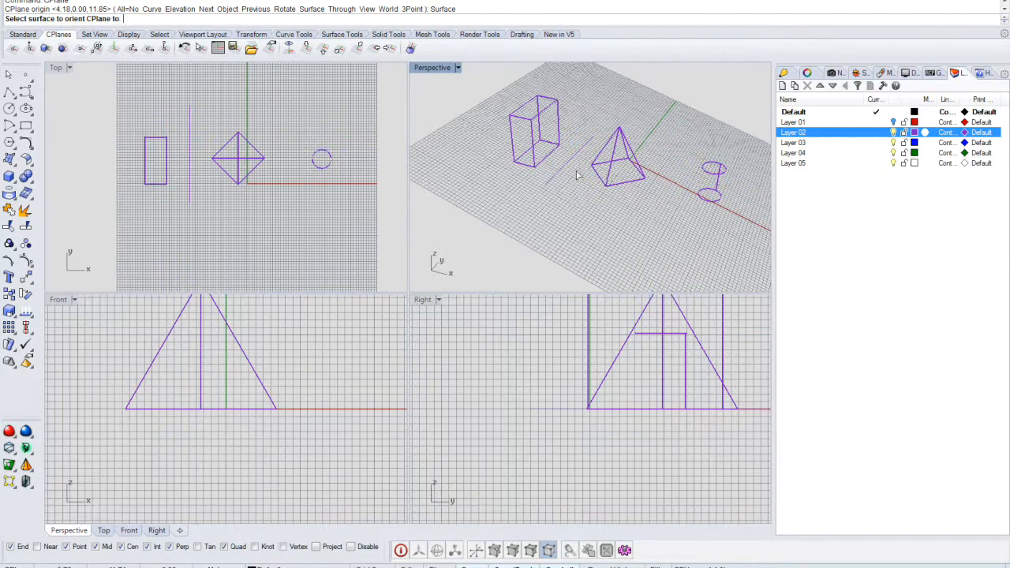
left_click(615, 163)
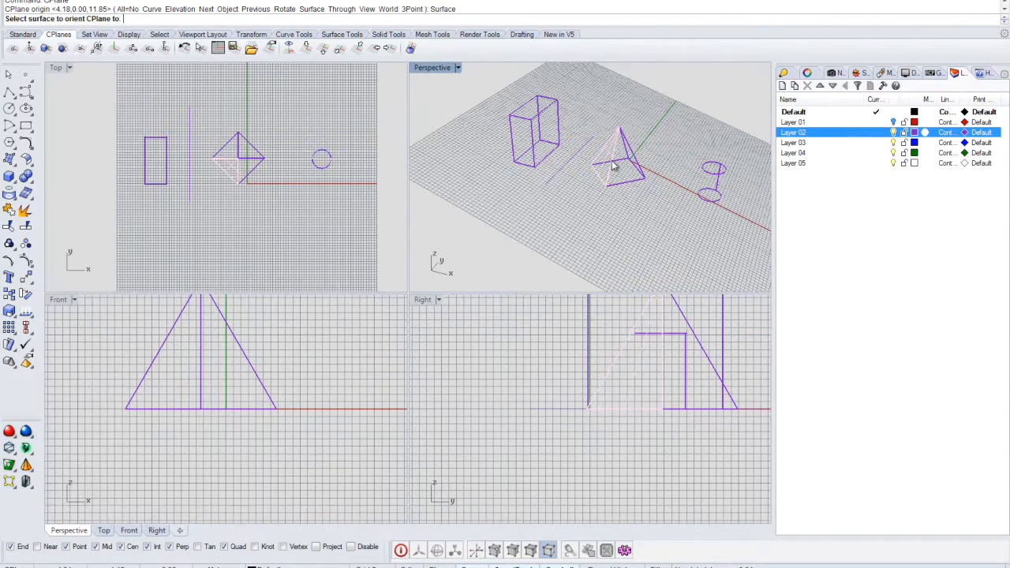
left_click(653, 194)
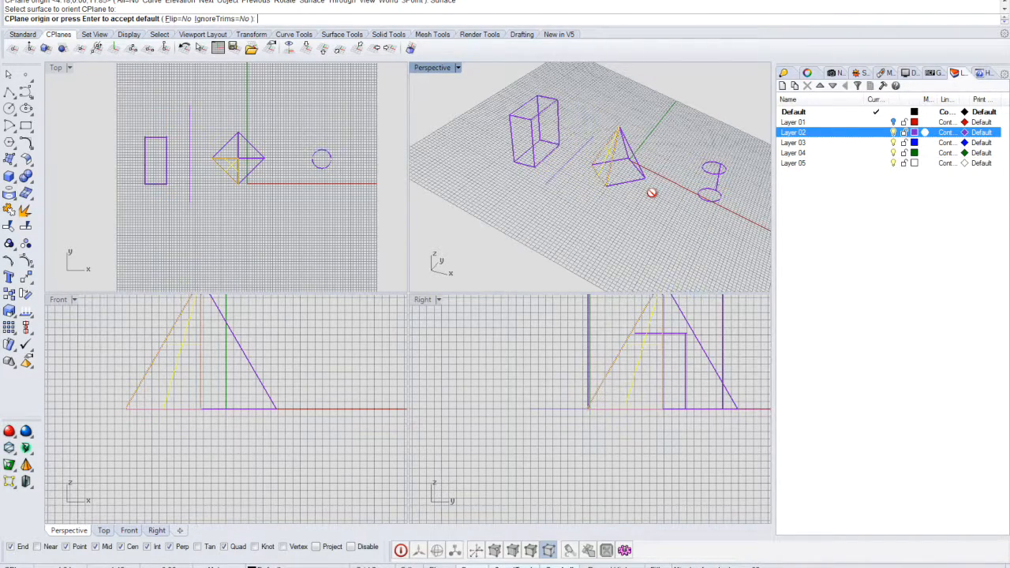
key("Return")
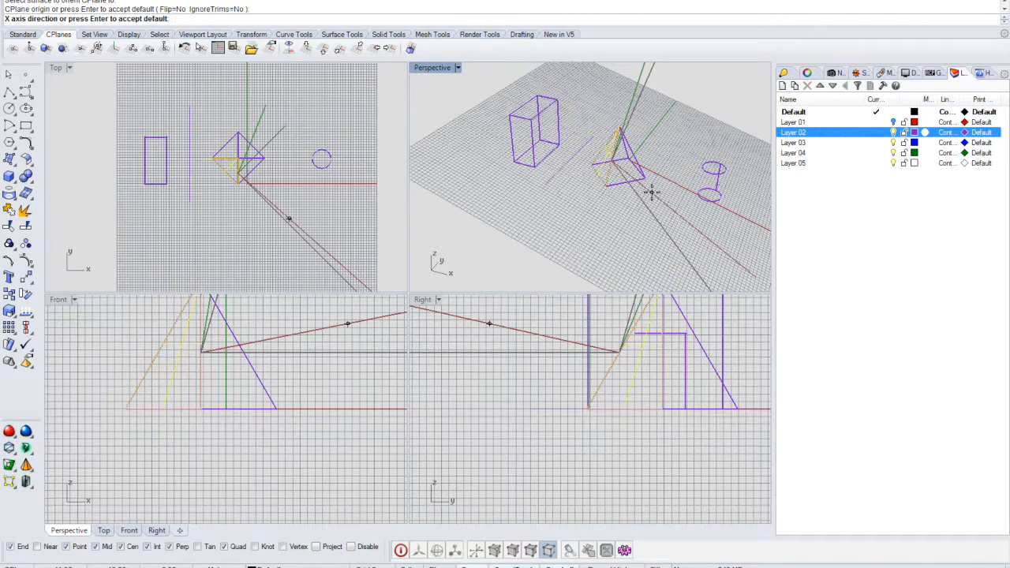
key("Return")
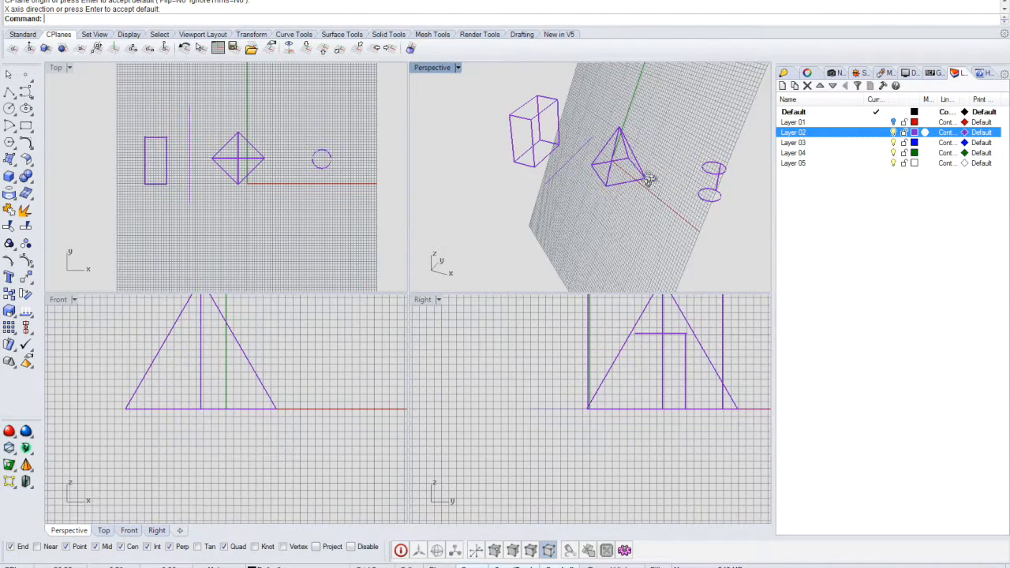
- Set the construction plane with CPlane 3Point: origin at the box's lower front corner, X axis up its vertical edge, orientation at the pyramid's apex
mouse_move(634, 175)
right_mouse_down()
mouse_move(624, 173)
mouse_move(640, 189)
right_mouse_up()
type("cplane")
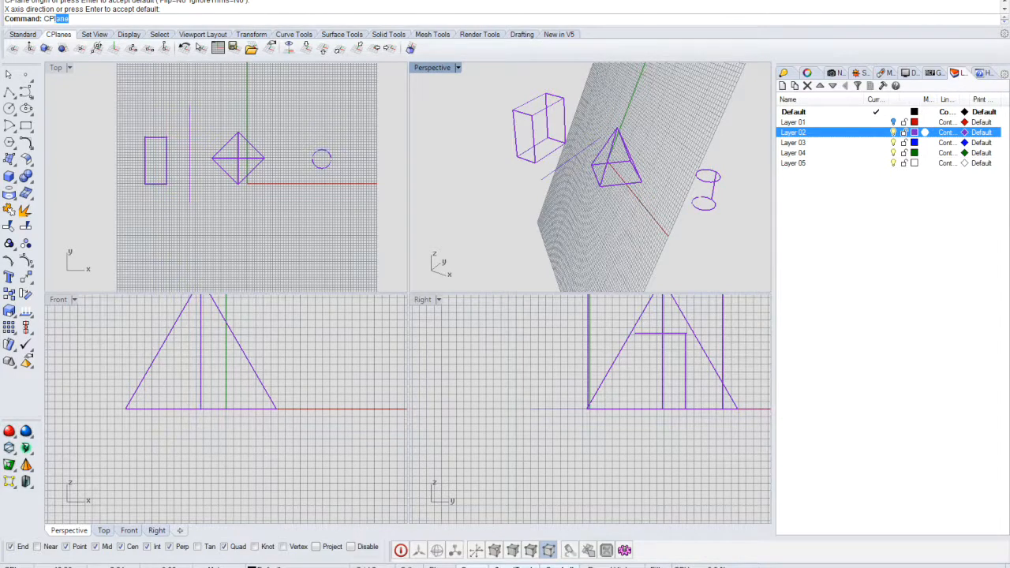
key("Return")
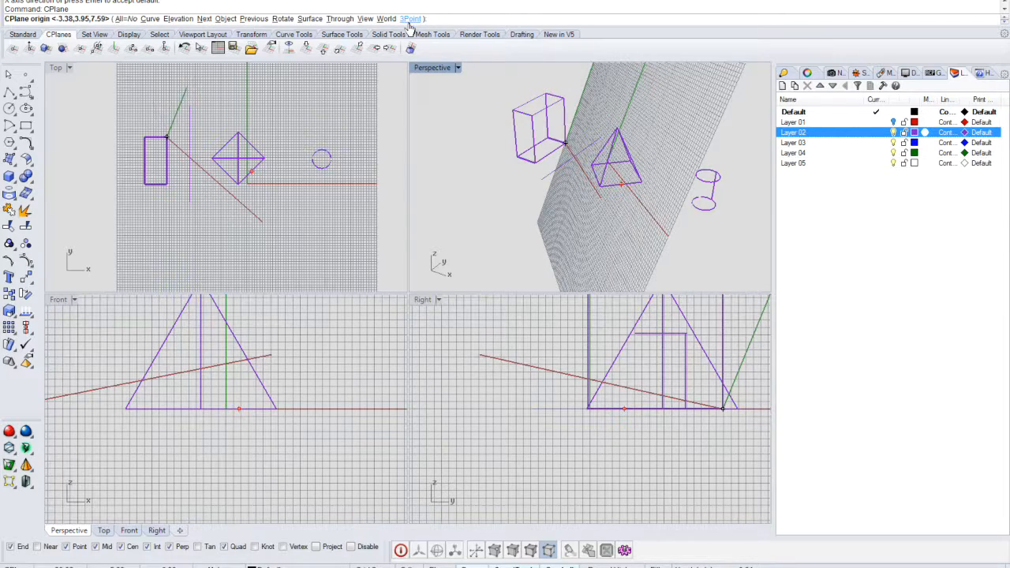
left_click(411, 19)
left_click(534, 161)
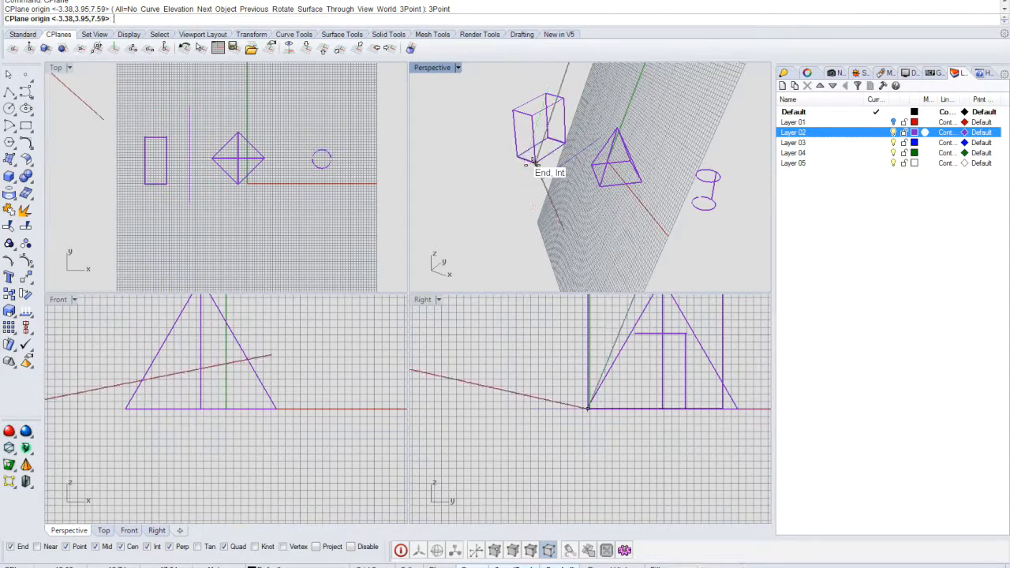
left_click(540, 118)
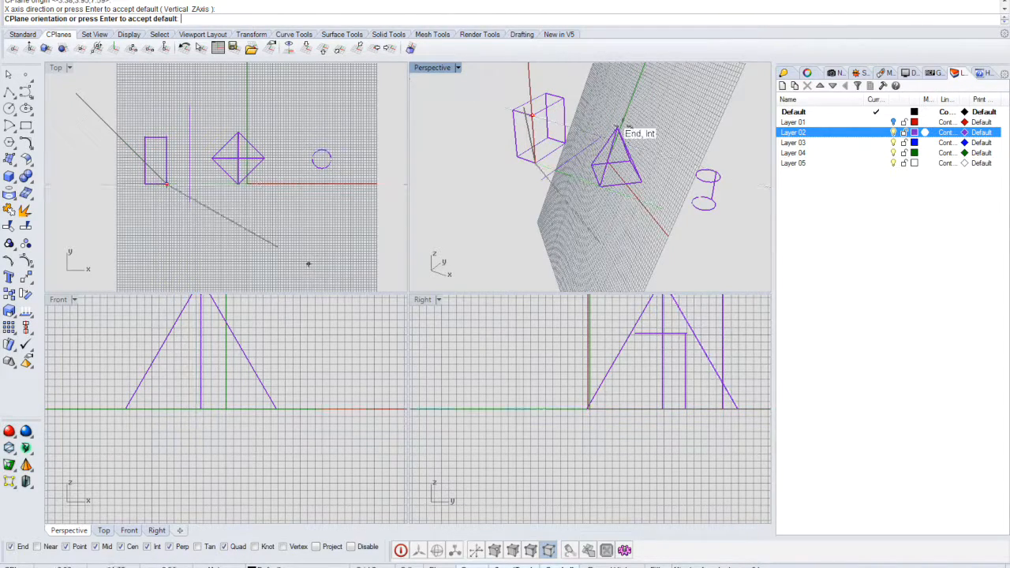
left_click(620, 130)
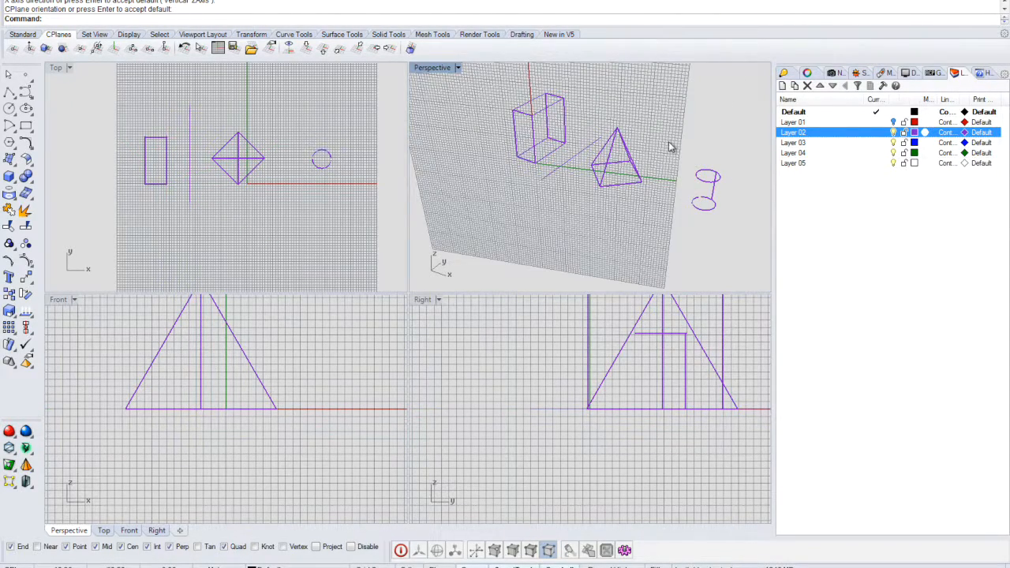
- Maximize the Perspective viewport and inspect the construction plane running through the box edge and pyramid apex
right_click_drag(641, 139, 636, 139)
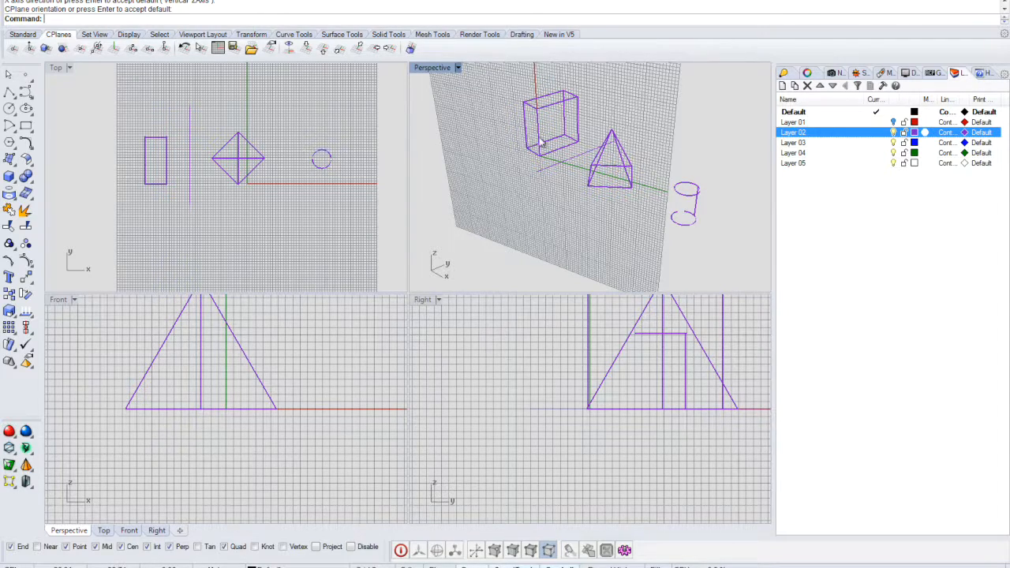
double_click(433, 69)
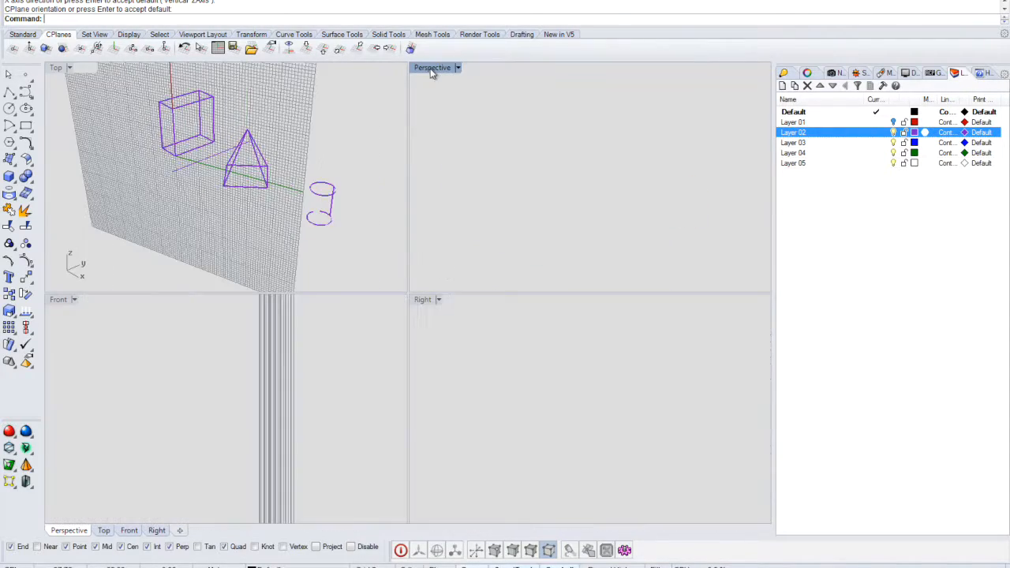
right_click_drag(474, 176, 478, 187)
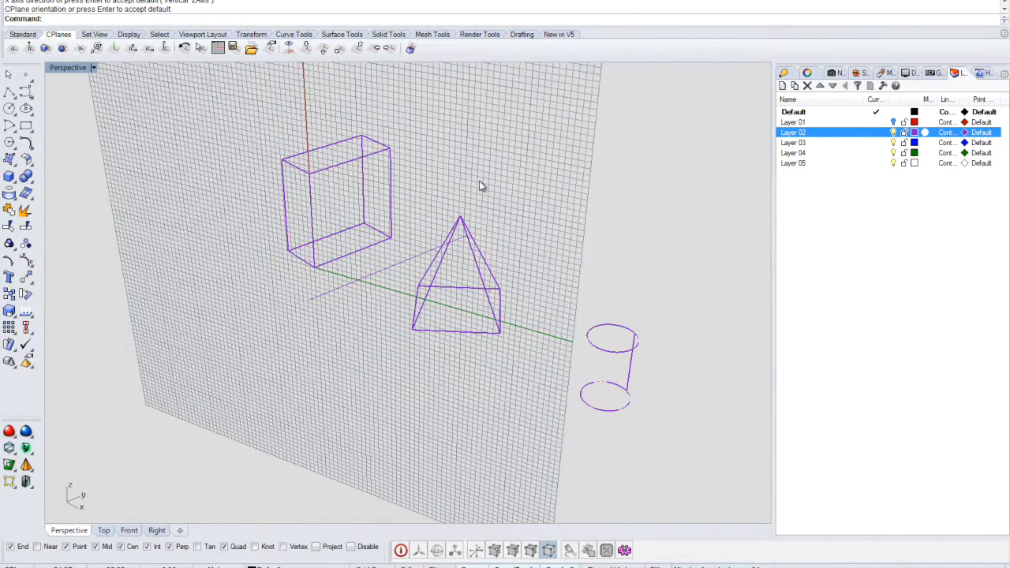
- Try undoing the last operation, and turn the visibility of Layer 02 back on
key("ctrl+z")
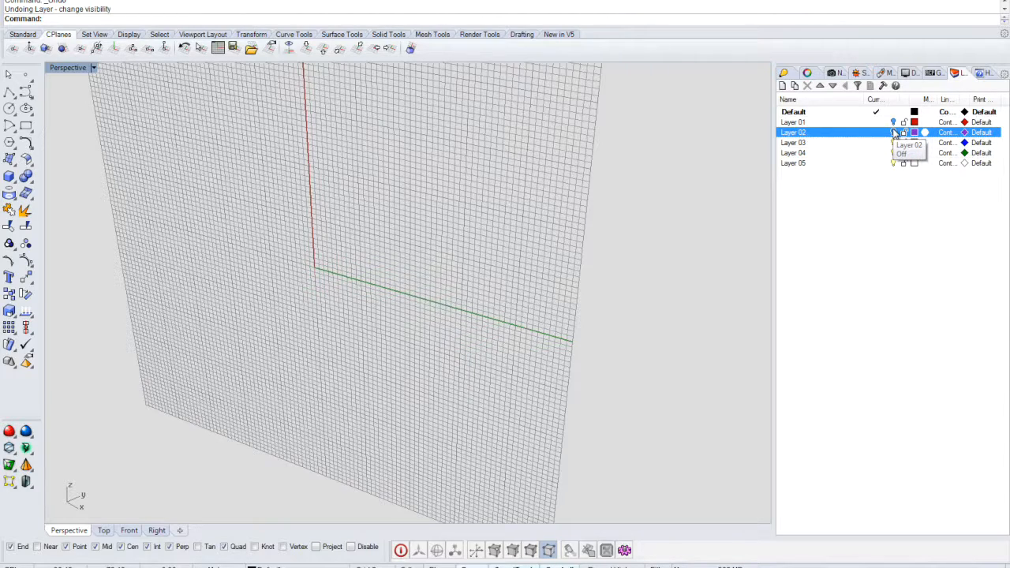
left_click(894, 133)
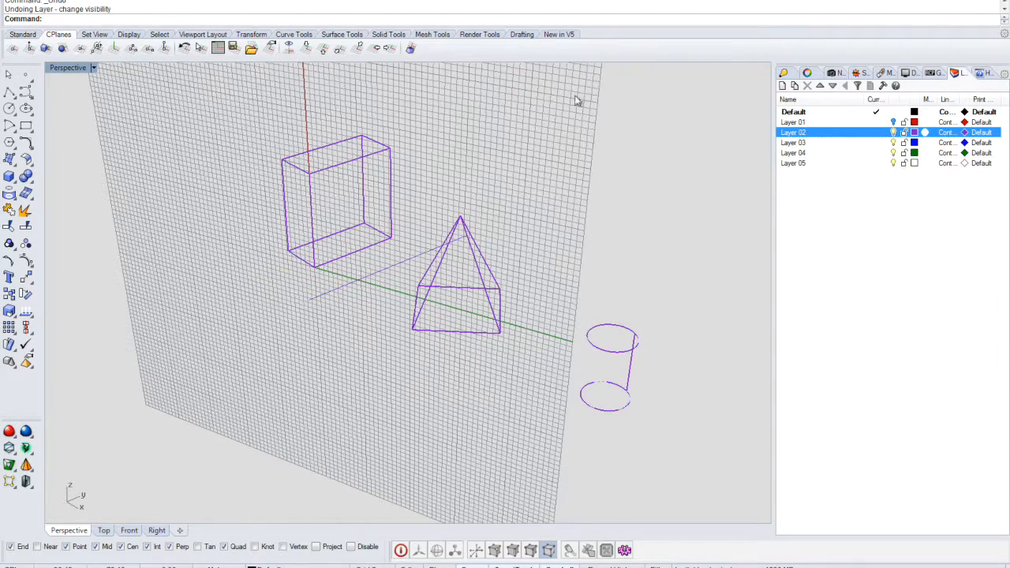
- Step the Perspective view's construction plane back two positions with the CPlane Previous option
left_click(188, 49)
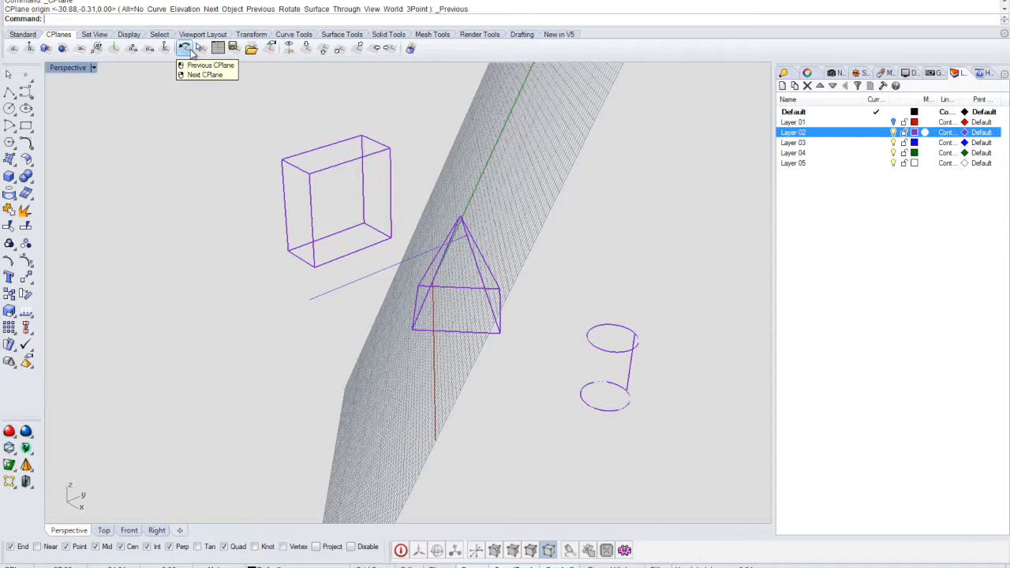
type("CPlane")
key("Return")
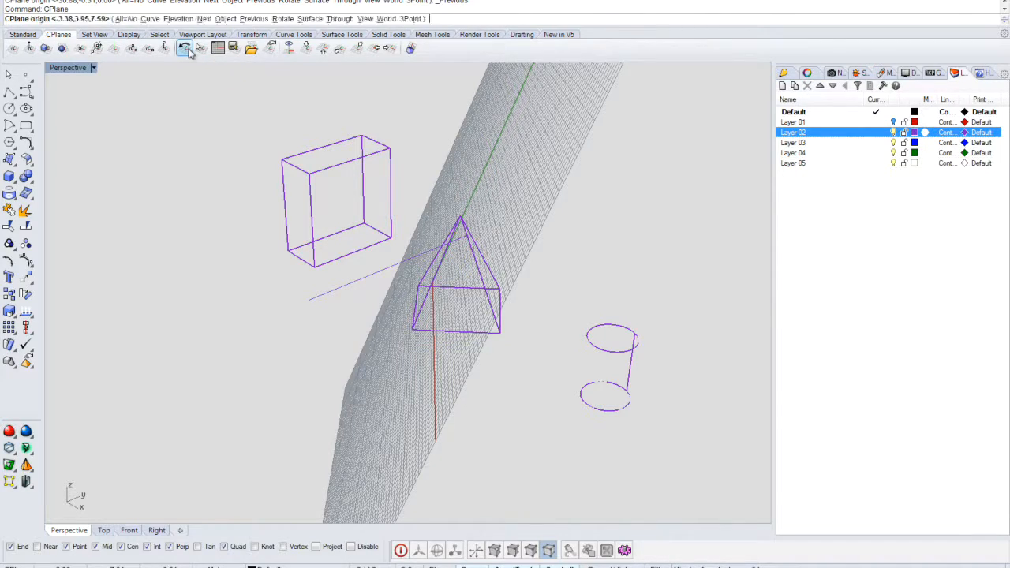
left_click(254, 18)
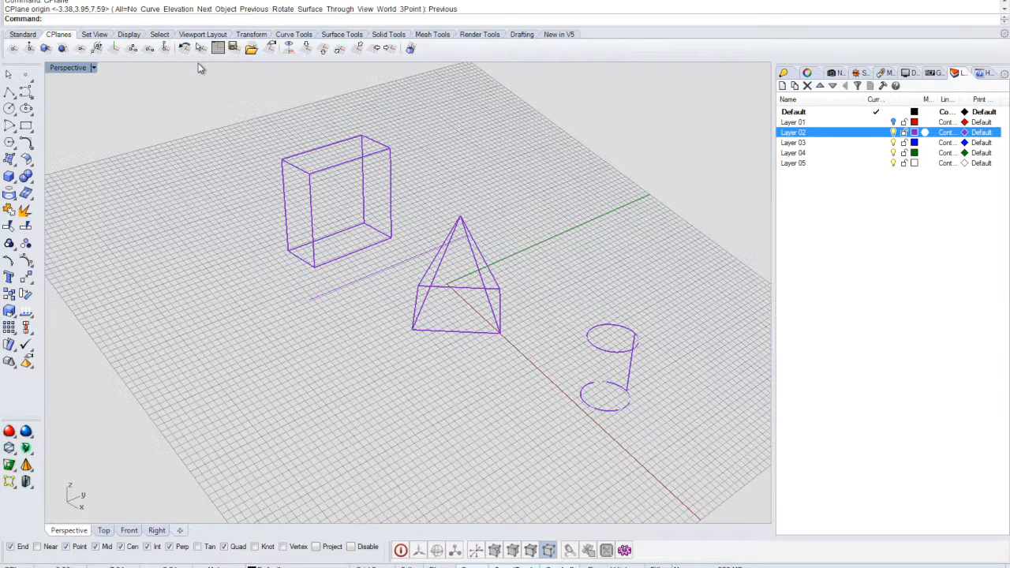
- Step the construction plane forward one position with the CPlane Next option
type("Capln")
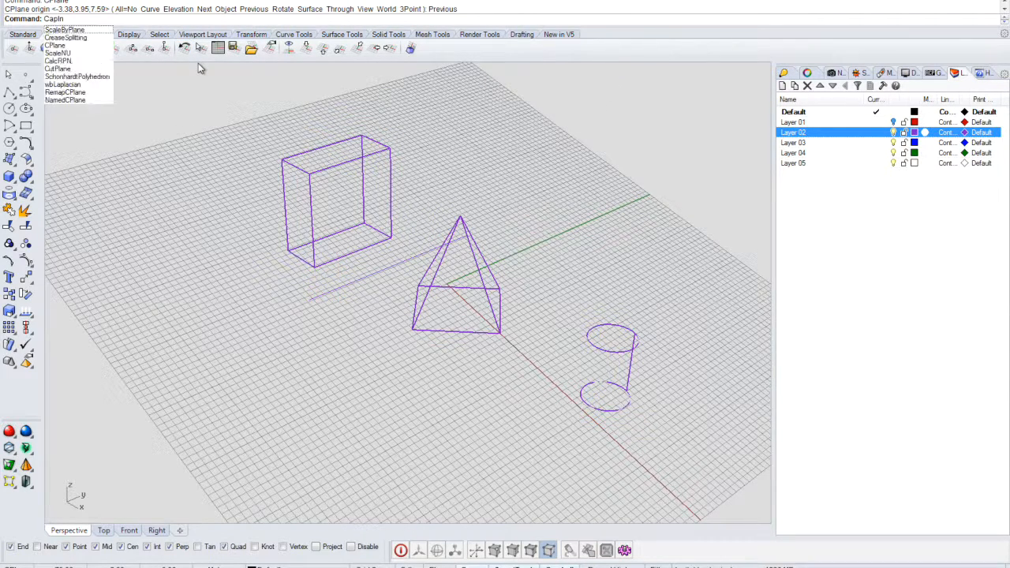
type("Plane")
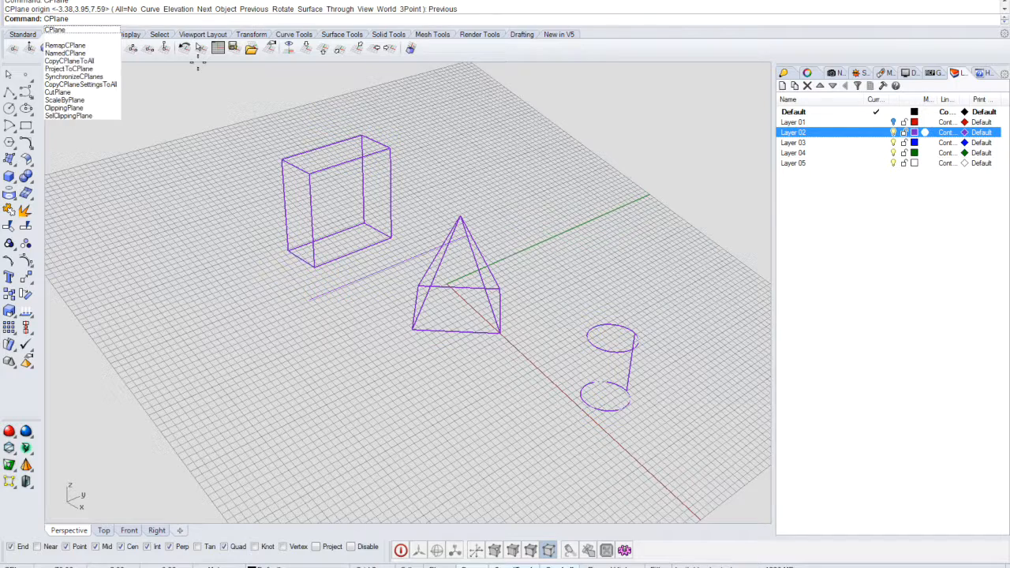
key("Return")
left_click(208, 19)
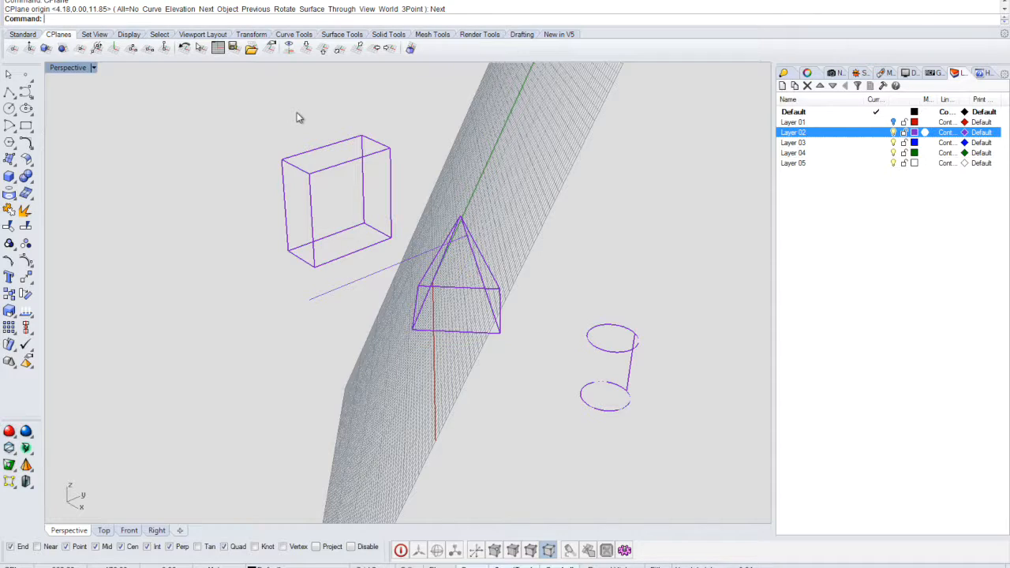
- Reset the Perspective view's construction plane to the world Top plane using the CPlane World option
type("CPlane")
key("Return")
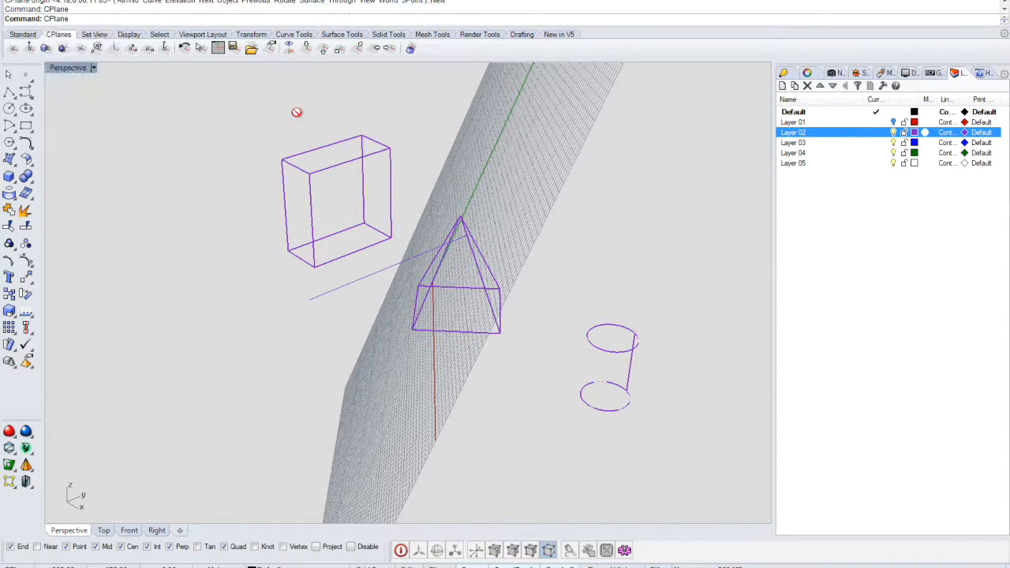
left_click(395, 19)
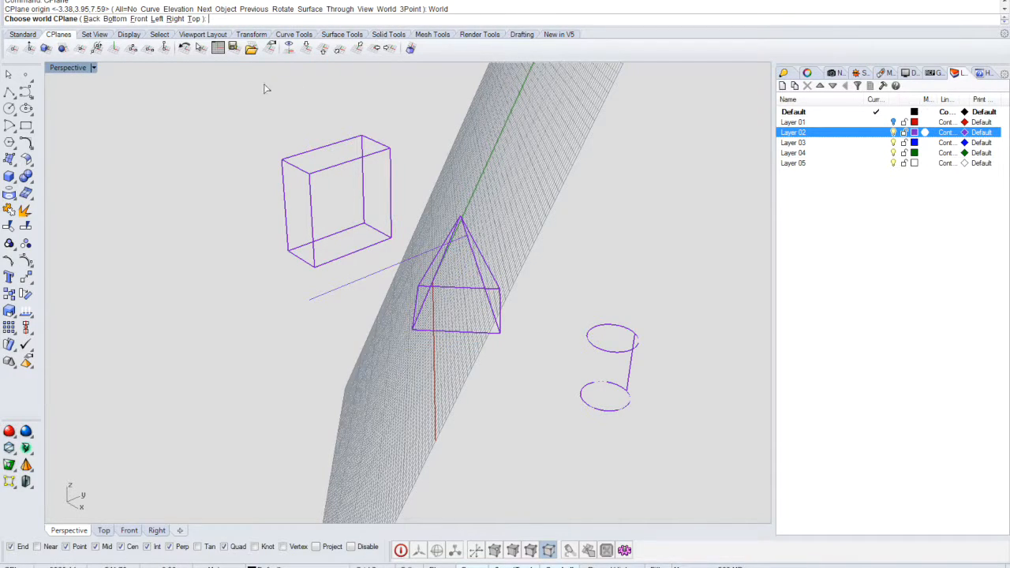
left_click(195, 19)
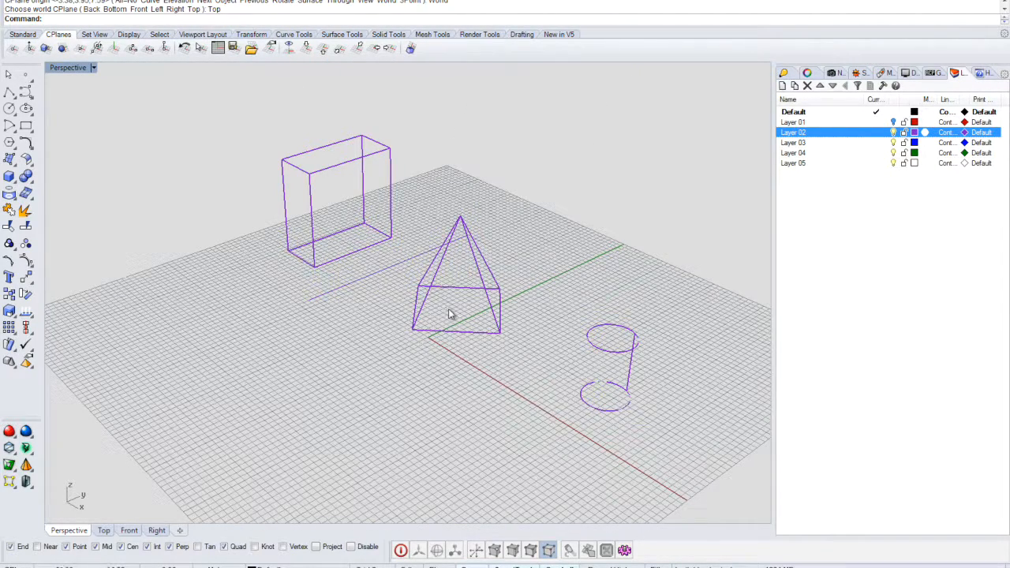
right_click_drag(458, 304, 465, 309)
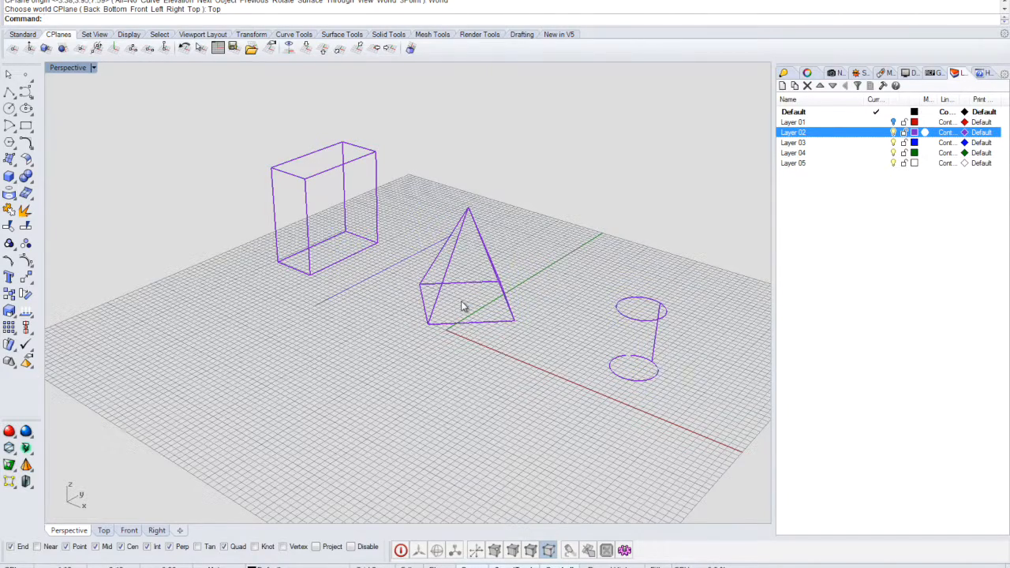
- Move the construction plane's origin to the pyramid's front base corner in the Perspective view
right_click_drag(363, 292, 391, 308)
right_click(377, 295)
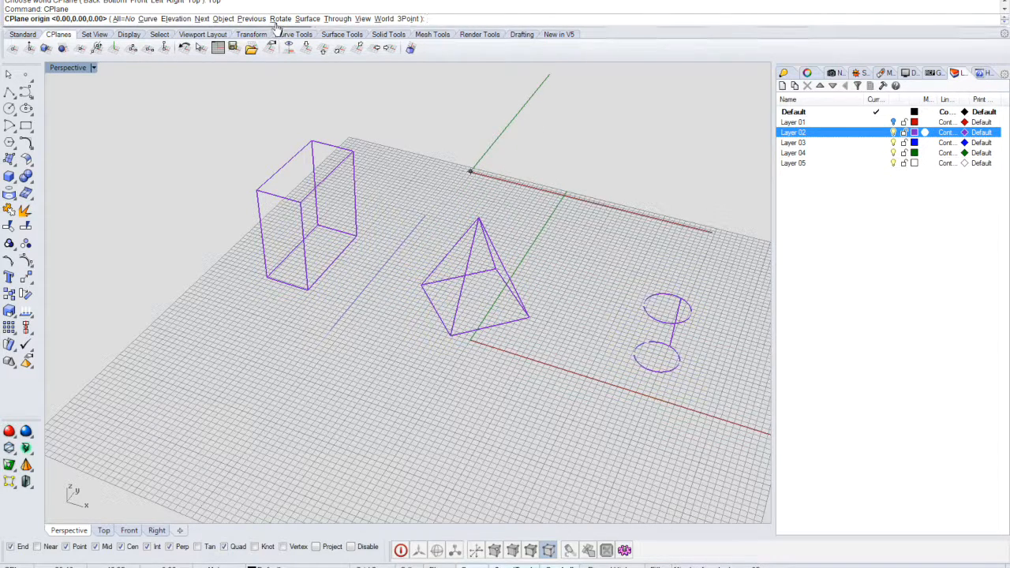
left_click(308, 19)
left_click(455, 345)
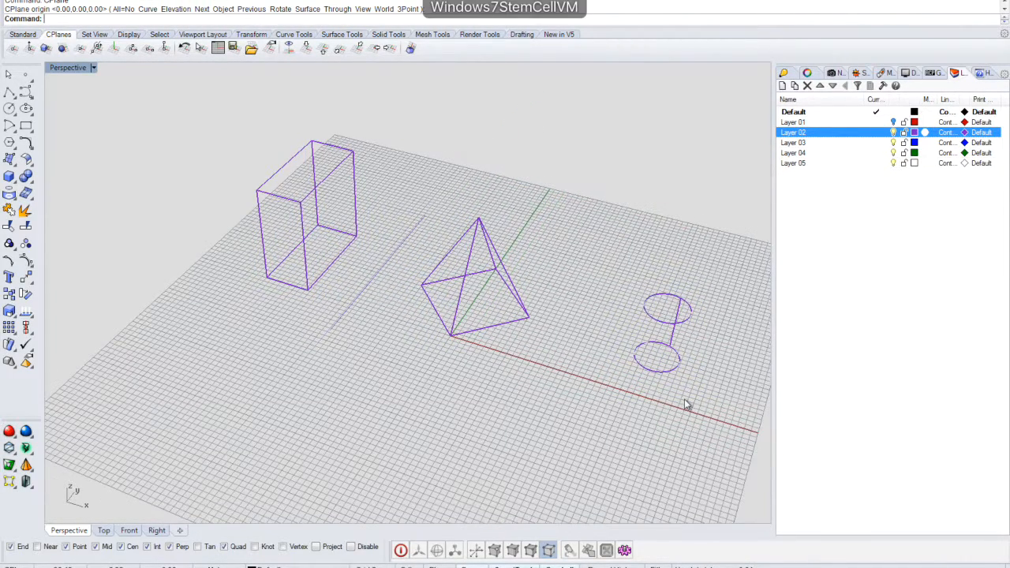
- Align the construction plane to the pyramid's front-right face with CPlane Surface, placing the origin at its right base corner and X along the base edge
right_click(684, 403)
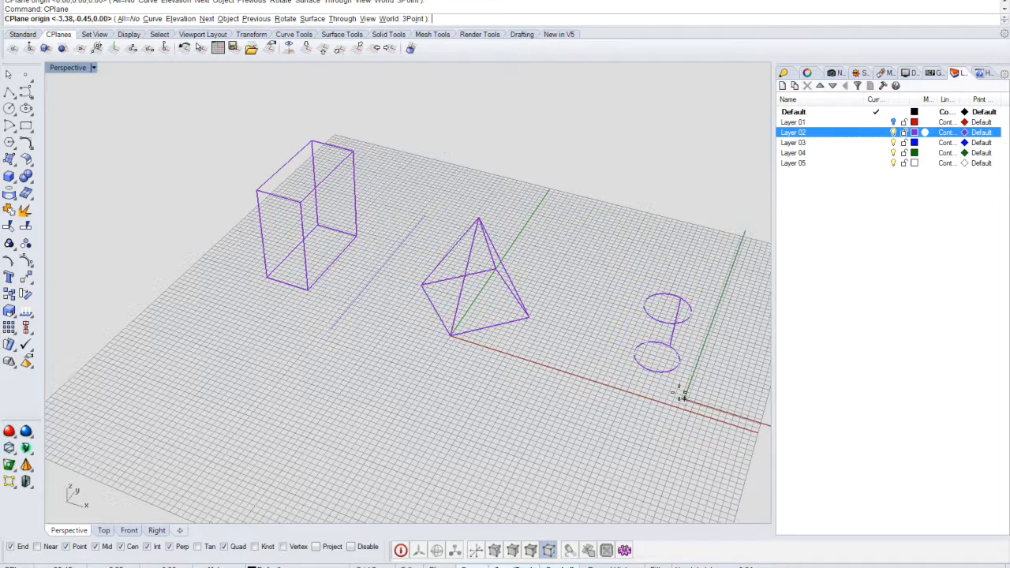
left_click(311, 19)
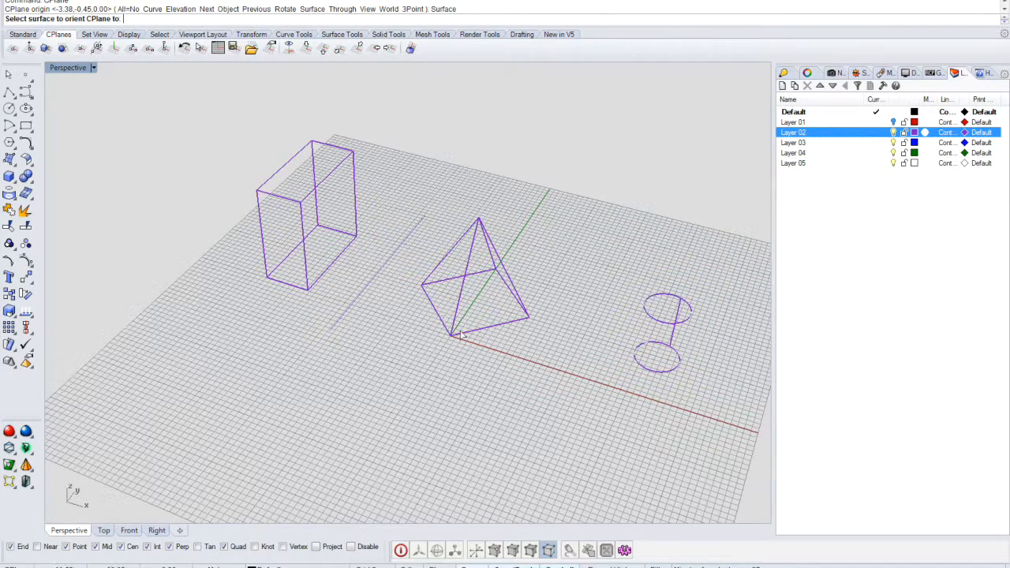
left_click(467, 293)
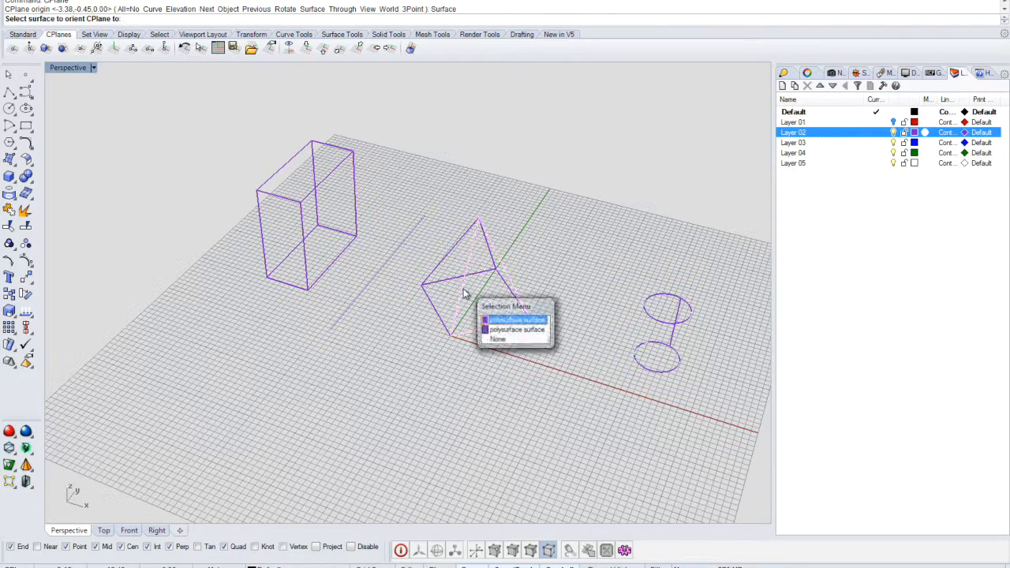
left_click(494, 324)
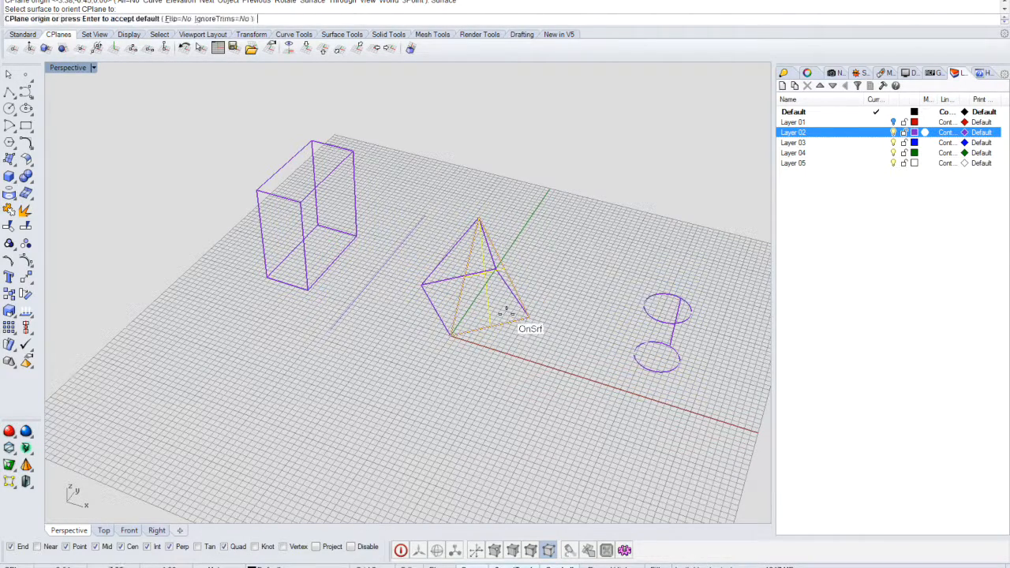
left_click(529, 317)
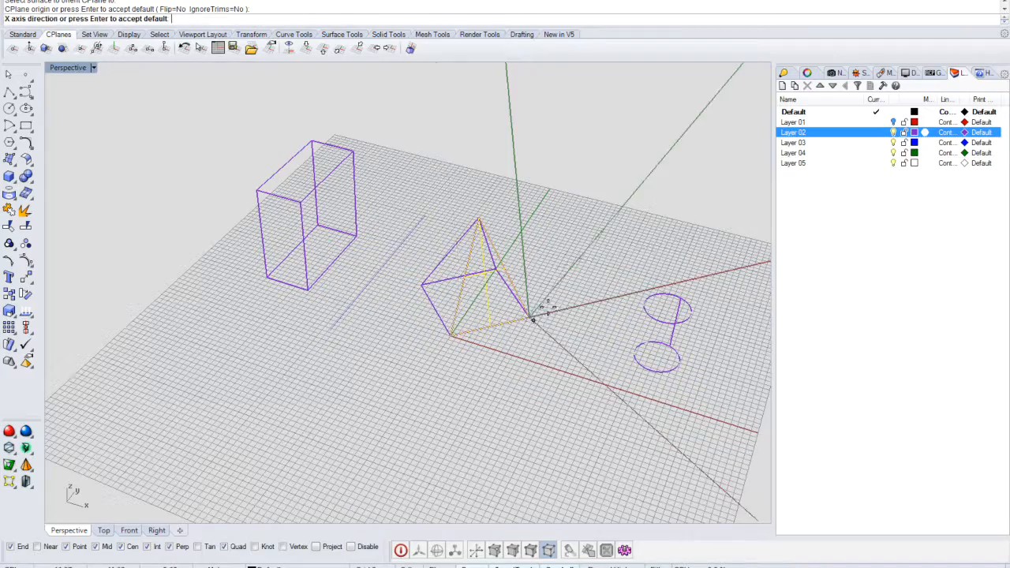
left_click(551, 315)
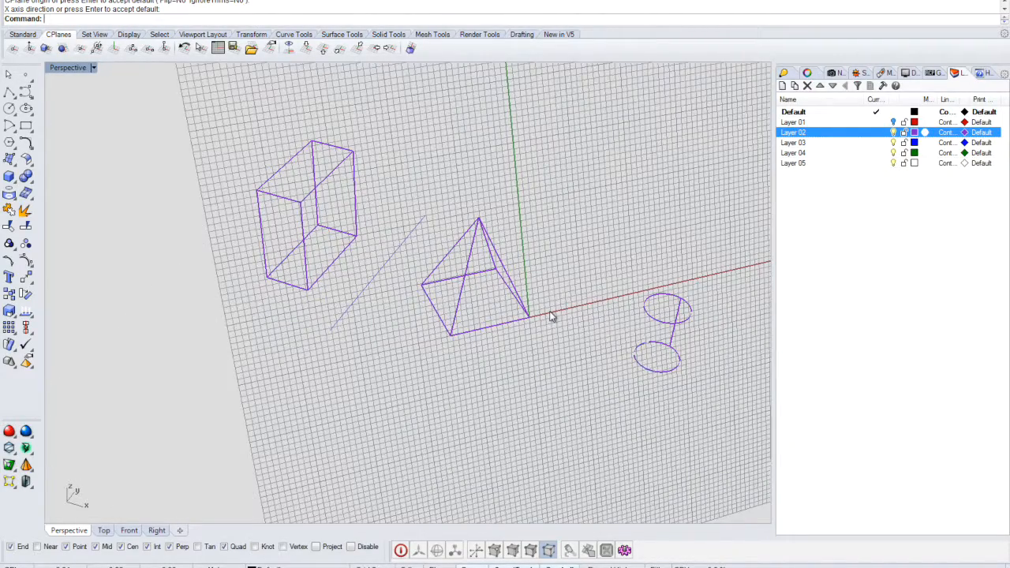
- Restore the four-viewport layout and remap the cylinder from the Top view's construction plane to the Perspective view's with RemapCPlane
right_click_drag(451, 300, 243, 136)
type("4View")
key("Return")
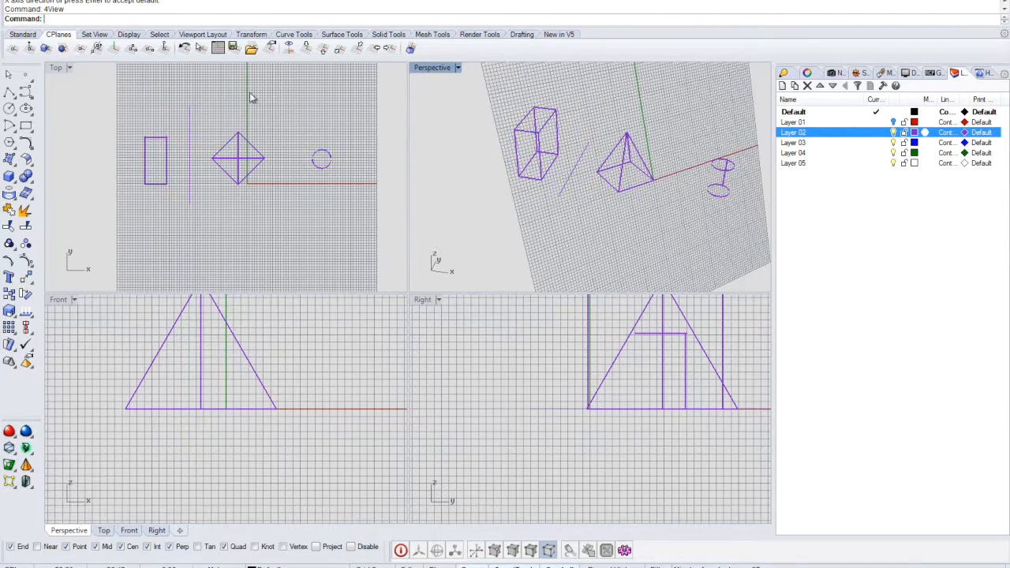
left_click(330, 166)
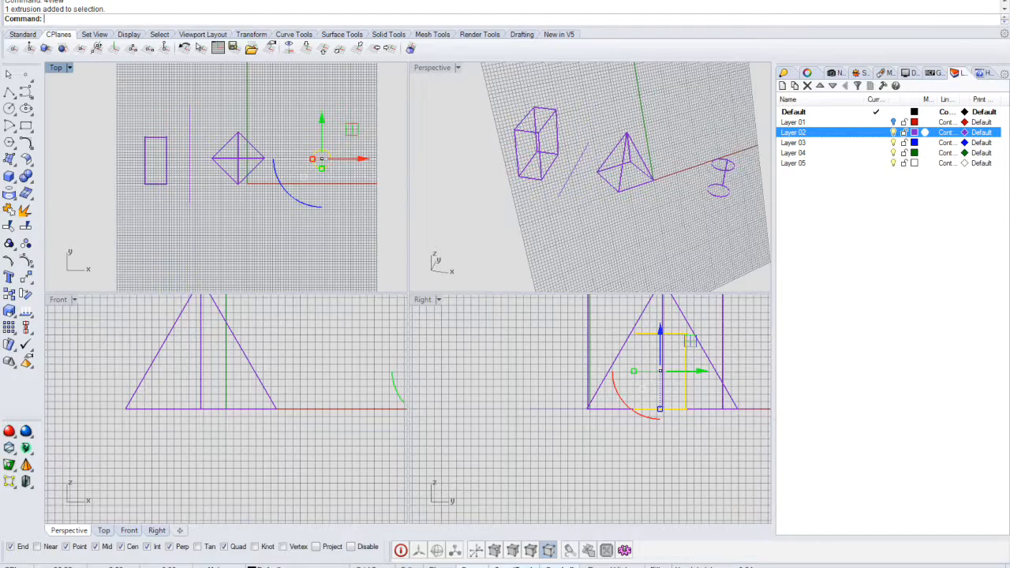
type("Remap")
key("Return")
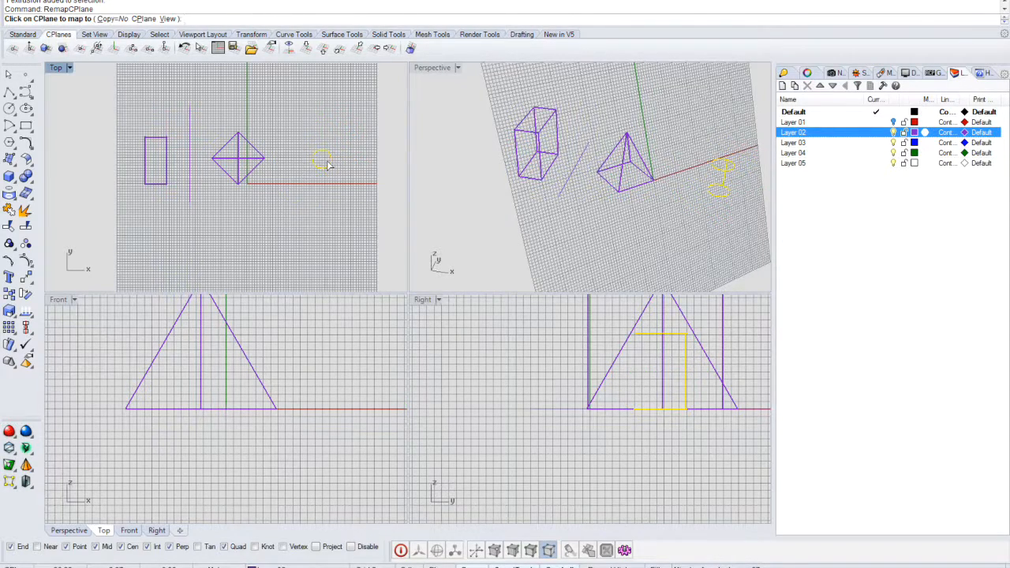
left_click(547, 82)
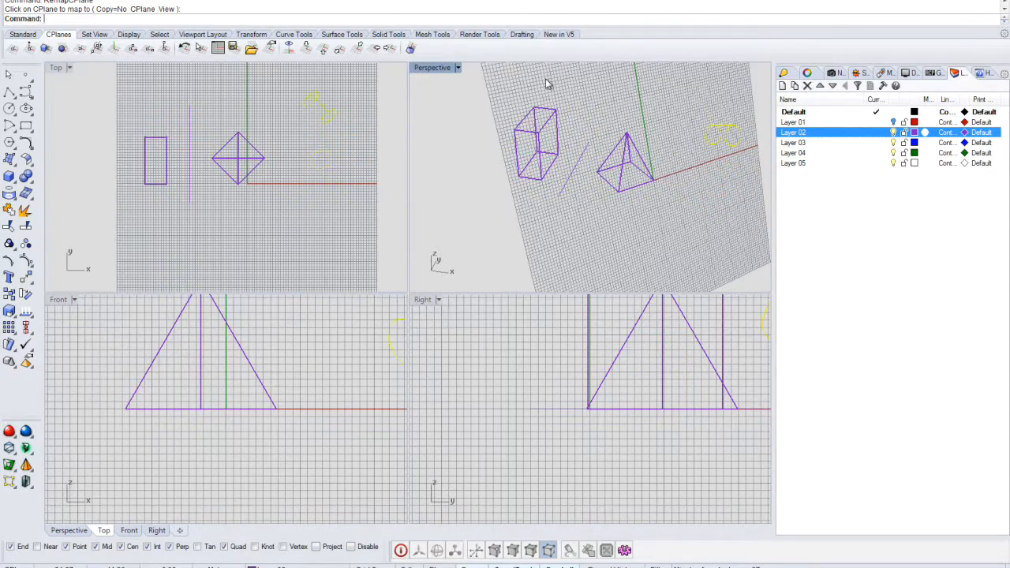
- Maximize the Perspective view, inspect the remapped cylinder against the tilted construction plane, and deselect it
double_click(434, 69)
right_click_drag(443, 156, 496, 150)
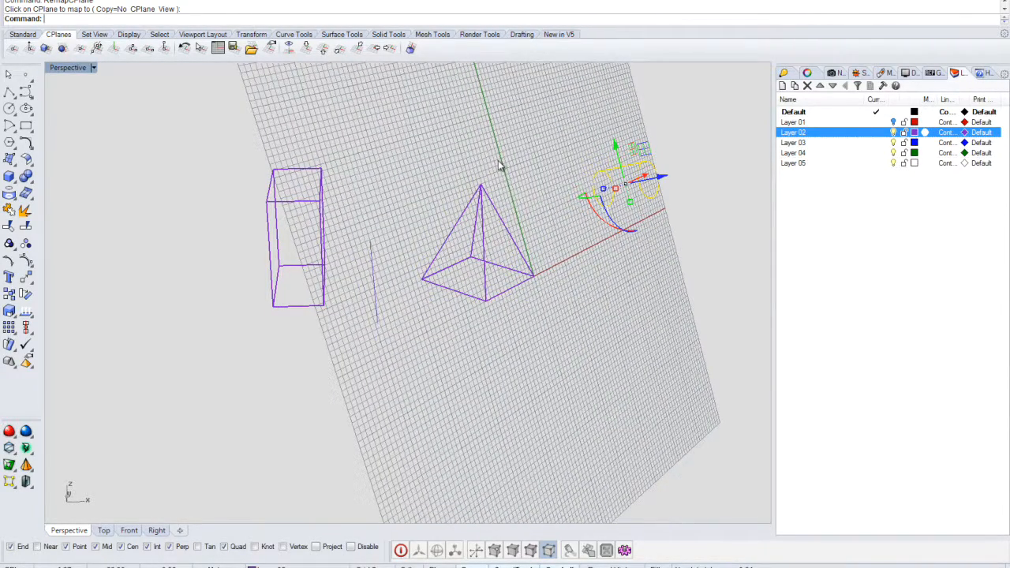
key("Escape")
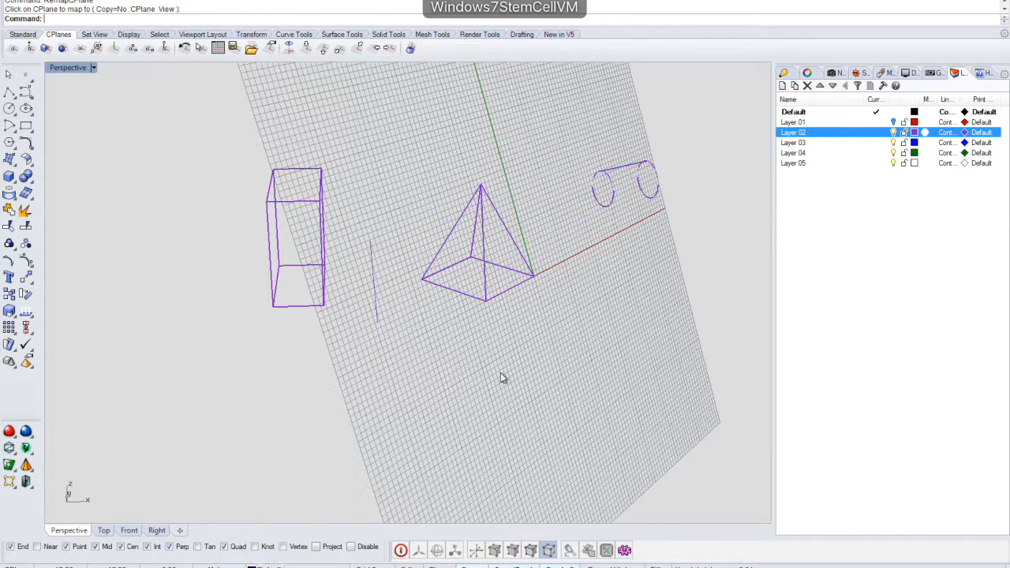
right_click_drag(446, 358, 456, 356)
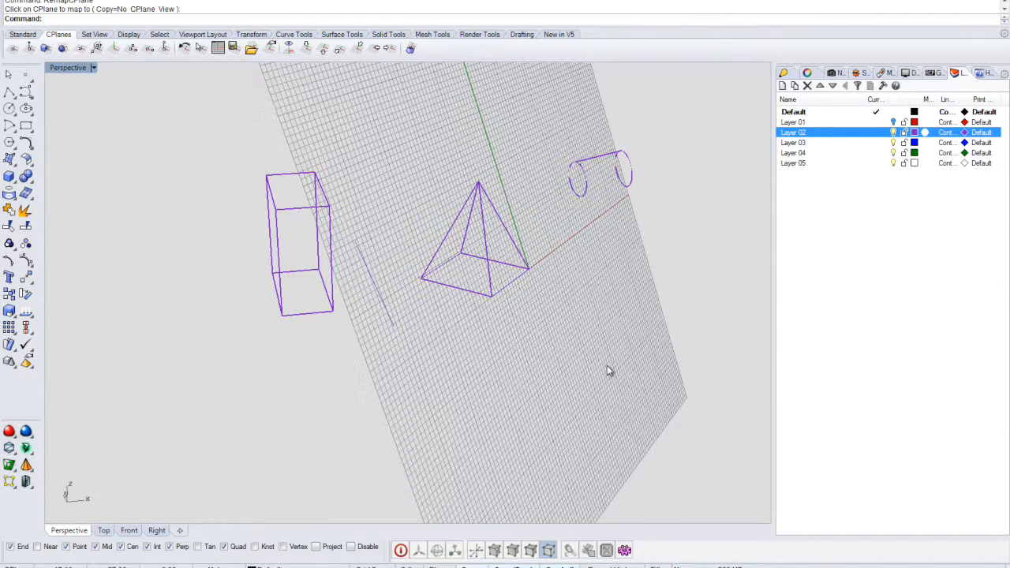
- Reset the Perspective view's construction plane to World Top
type("cplane")
key("Return")
type("w")
key("Return")
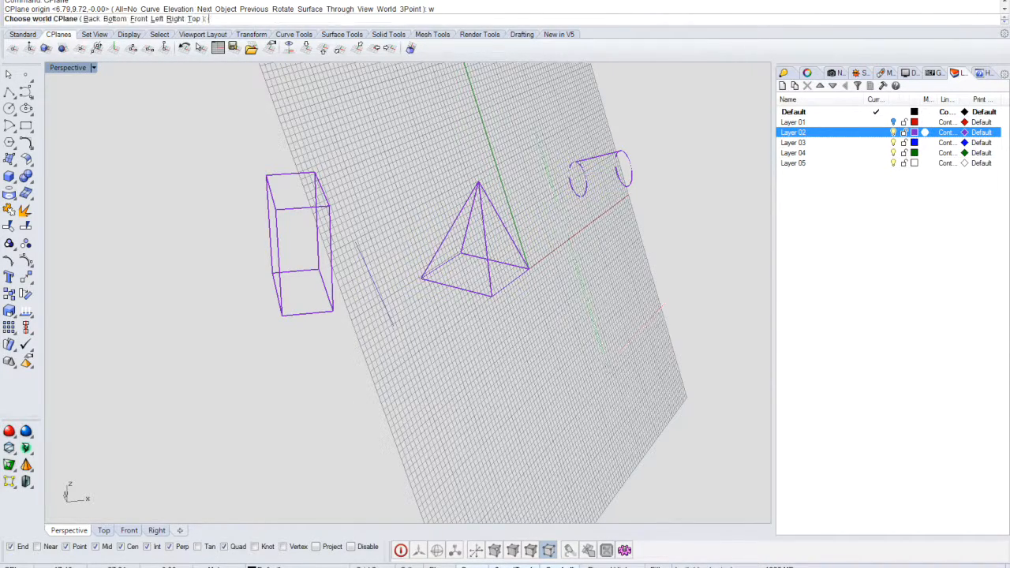
type("t")
key("Return")
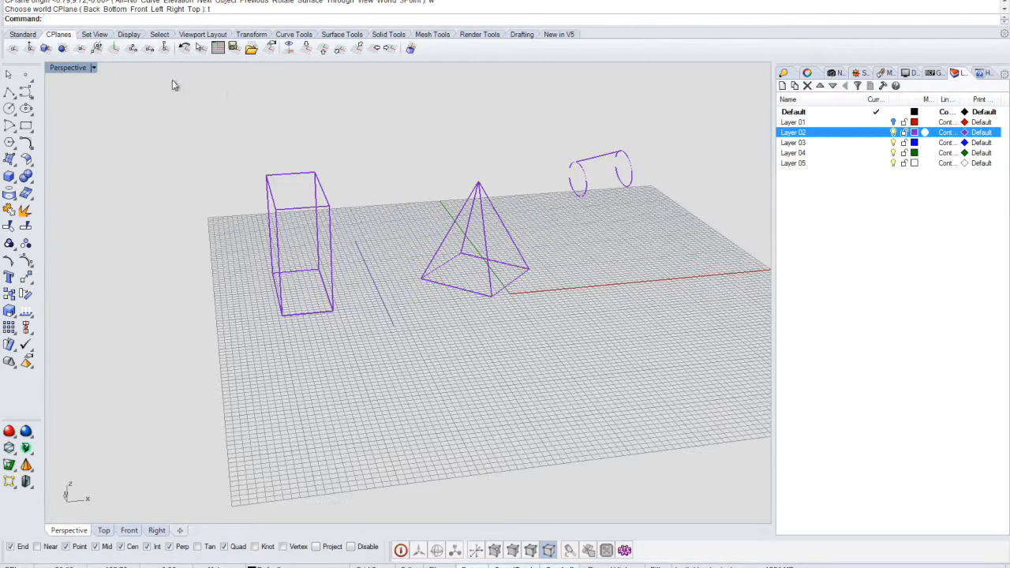
- Bring up the set of curve tools
left_click(300, 36)
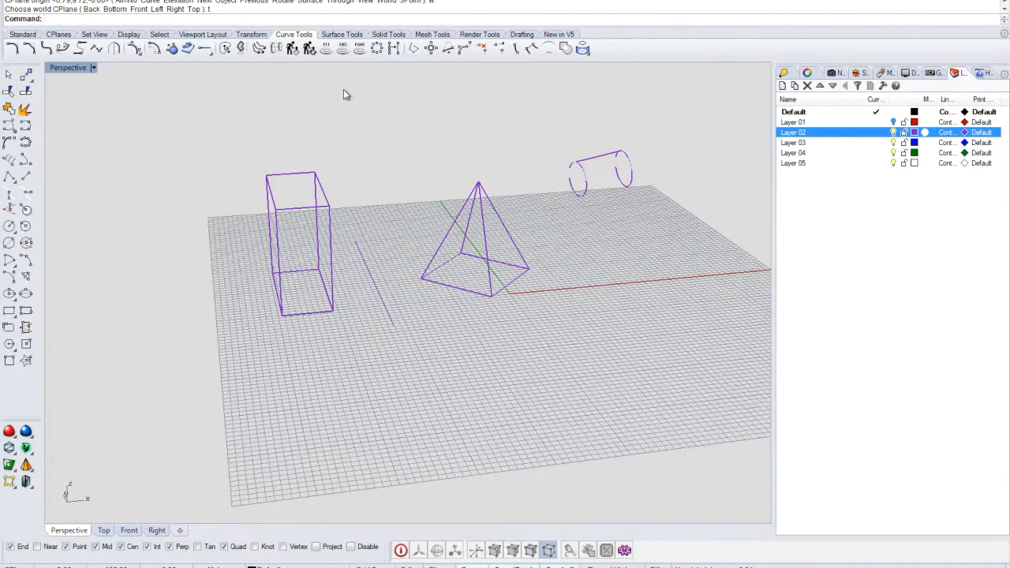